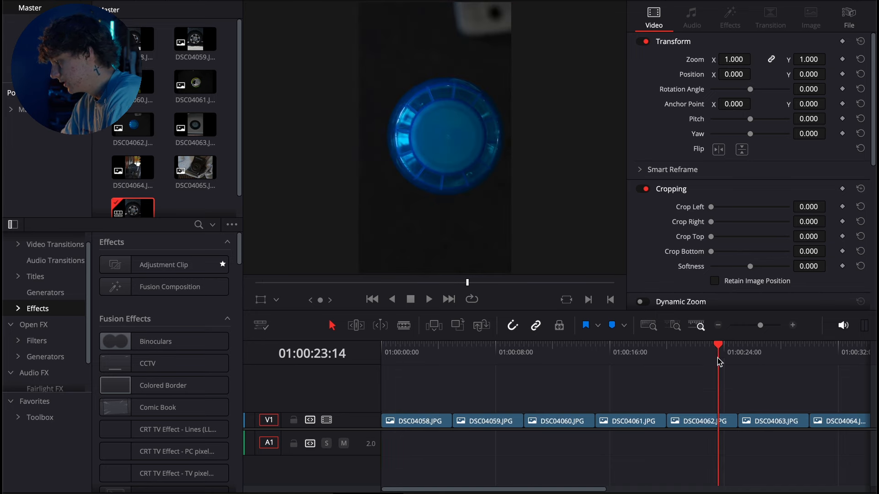
- Check the photos along the timeline and delete the DSC04059.JPG clip, closing the gap
left_click(718, 326)
left_click_drag(565, 360, 340, 376)
left_click(792, 326)
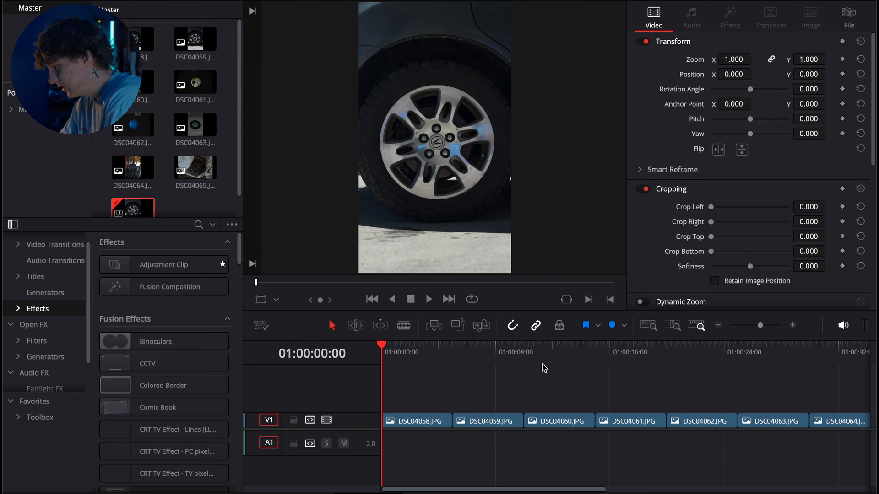
left_click_drag(402, 357, 479, 355)
left_click(494, 417)
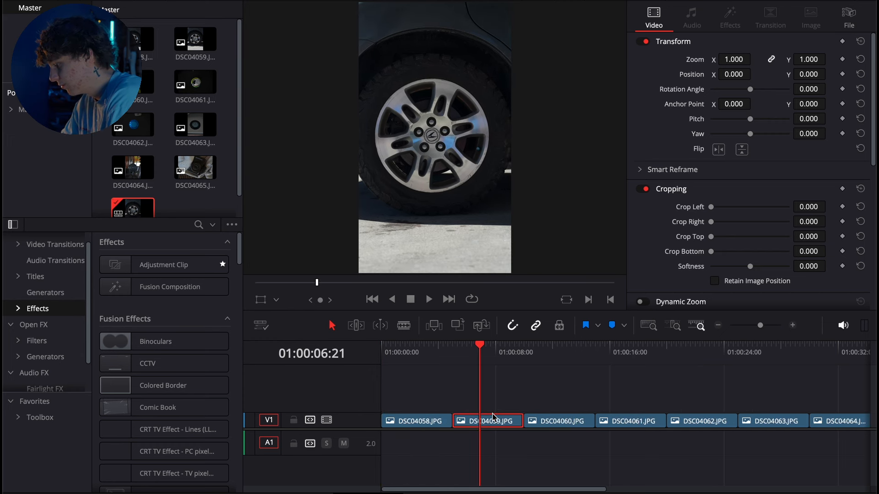
key("Delete")
left_click(496, 422)
key("Delete")
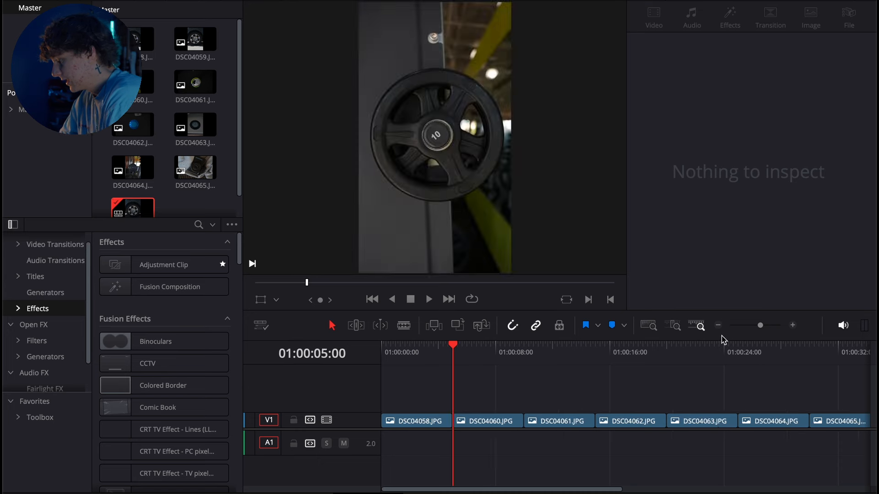
- Look through the remaining clips and move DSC04064.JPG to the start of the V1 sequence
left_click(719, 325)
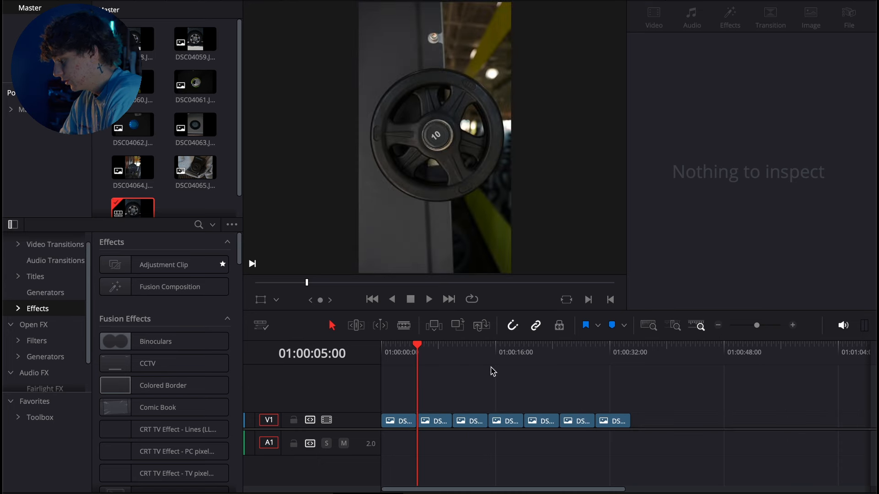
left_click_drag(428, 352, 576, 359)
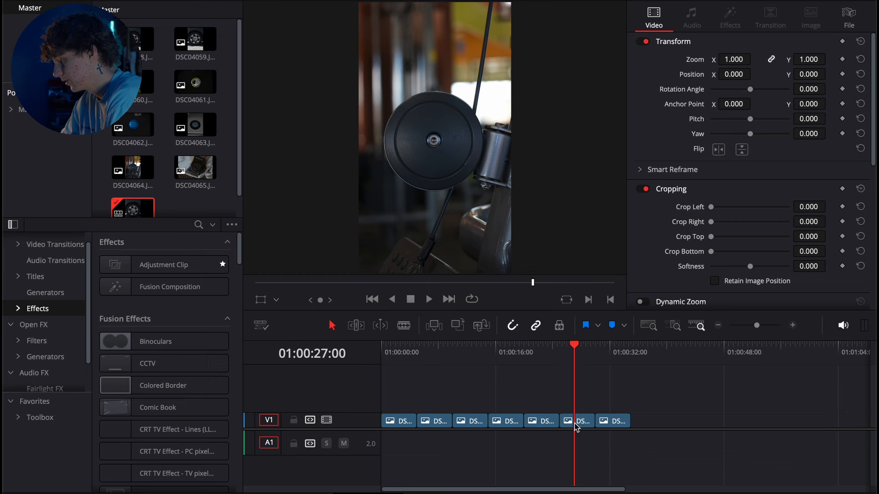
left_click_drag(576, 420, 406, 431)
left_click(602, 421)
left_click(398, 423, "shift")
left_click(612, 419)
key("BackSpace")
left_click_drag(401, 360, 388, 364)
key("Home")
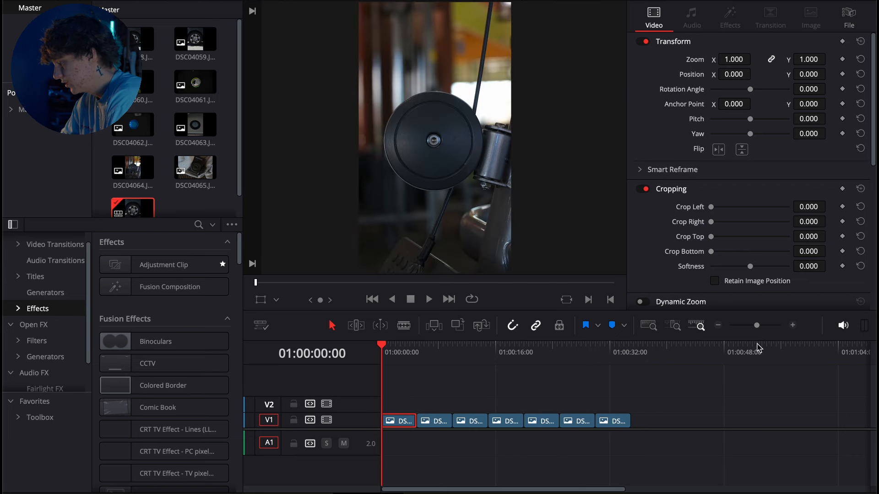
- Move DSC04058.JPG up to V2 so it starts at about 01:00:04:03, overlapping the end of DSC04064.JPG
left_click(793, 325)
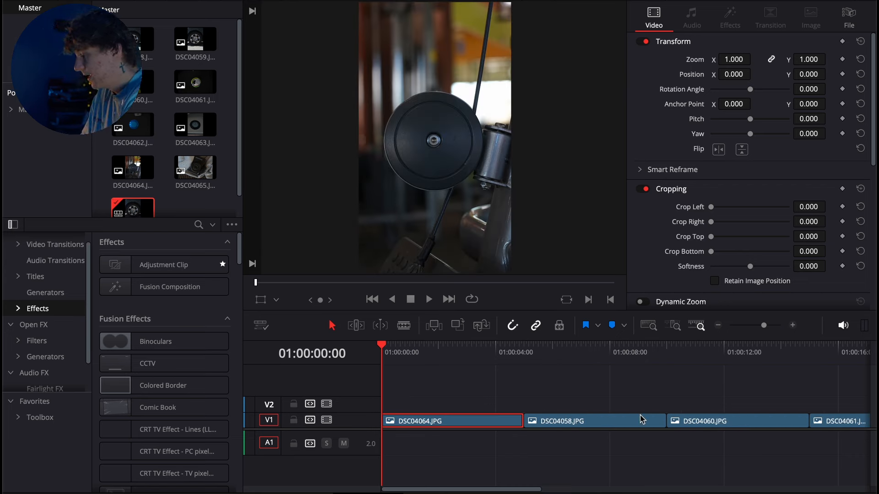
left_click(718, 328)
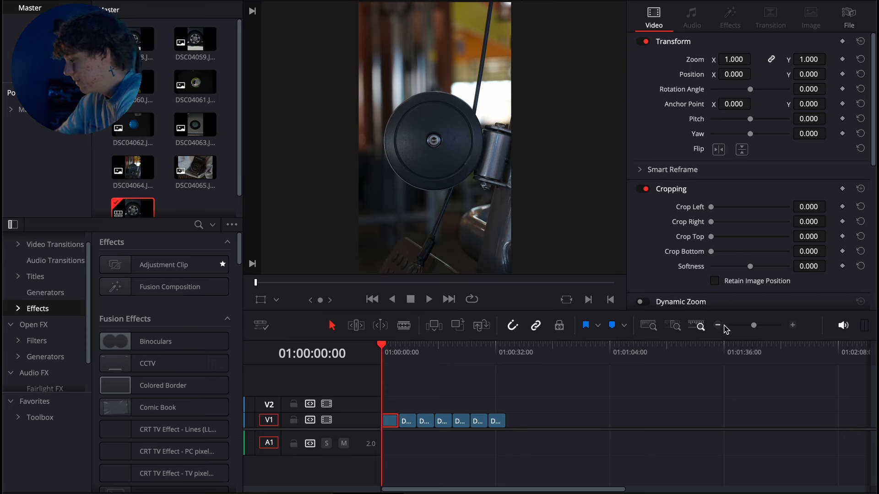
left_click(792, 326)
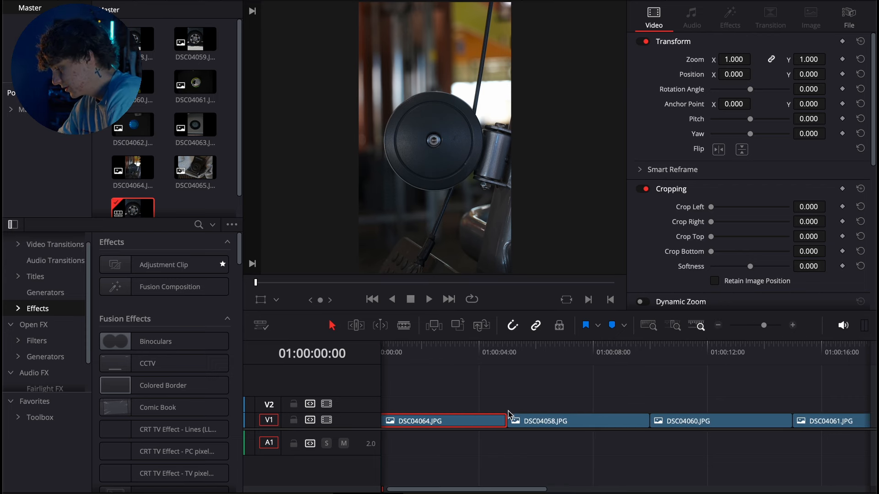
left_click(535, 419)
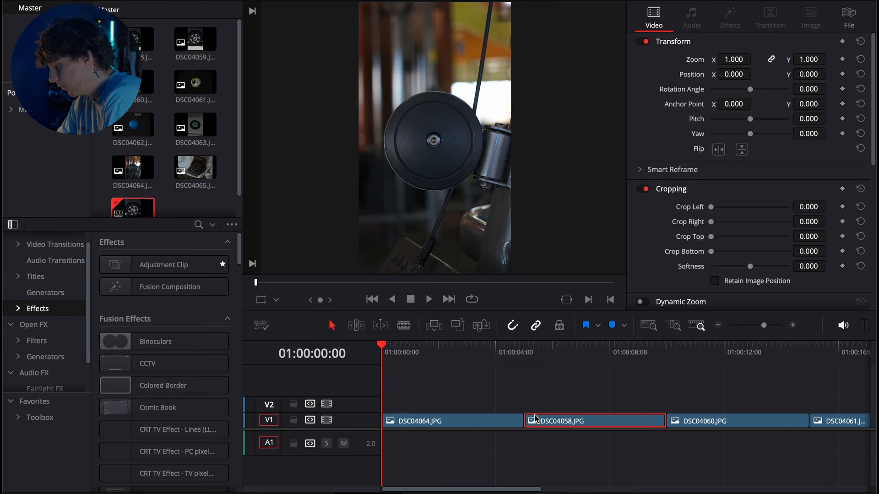
left_click(523, 346)
left_click_drag(550, 418, 525, 412)
left_click(500, 360)
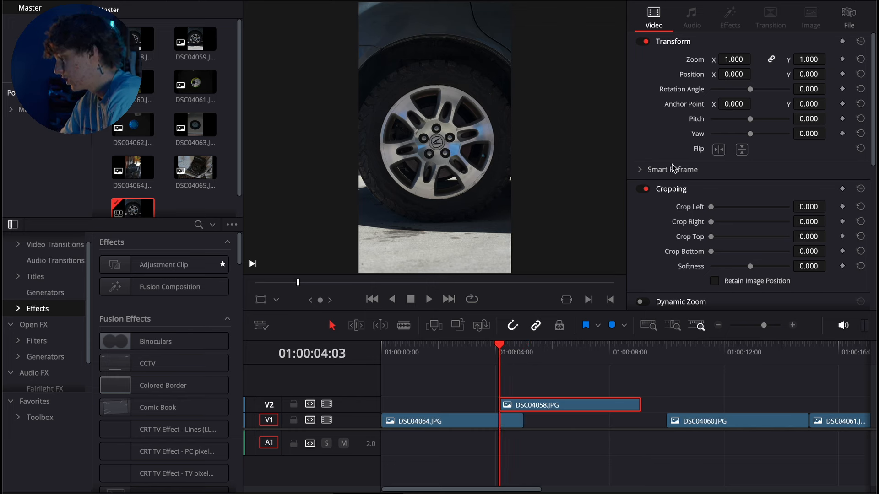
- Lower DSC04058.JPG's opacity to about 43.51 and fit its wheel over the round shape below with Zoom 0.870, Position X -18, Y 8
scroll(661, 243, "down", 5)
left_click_drag(784, 243, 745, 247)
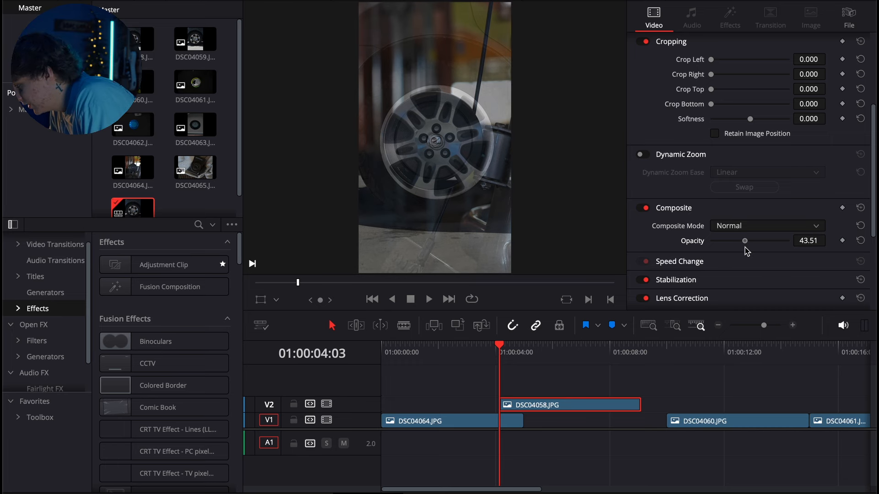
scroll(746, 183, "up", 5)
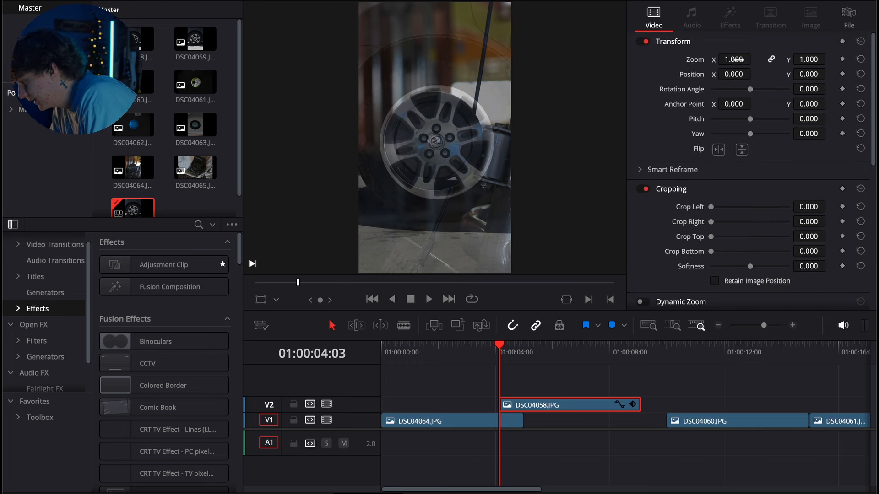
mouse_move(734, 59)
left_mouse_down()
mouse_move(719, 59)
mouse_move(755, 59)
mouse_move(732, 73)
mouse_move(754, 74)
mouse_move(742, 75)
left_mouse_up()
left_click_drag(809, 74, 810, 74)
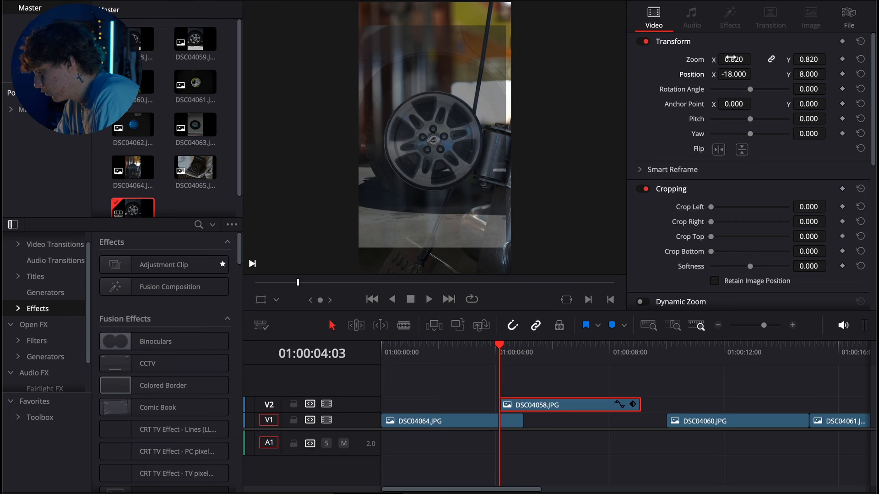
left_click_drag(734, 59, 736, 59)
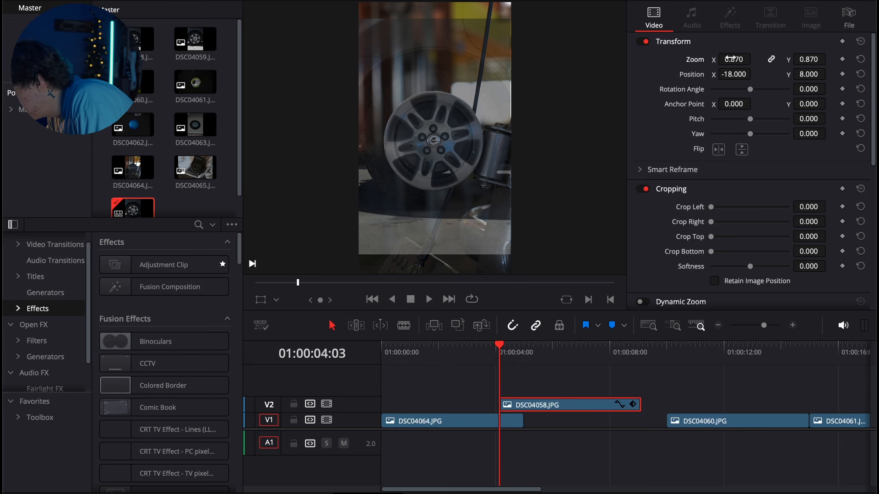
- Move DSC04058.JPG to start where DSC04064.JPG ends and compare the circle alignment frame by frame across the cut
left_click_drag(522, 407, 546, 407)
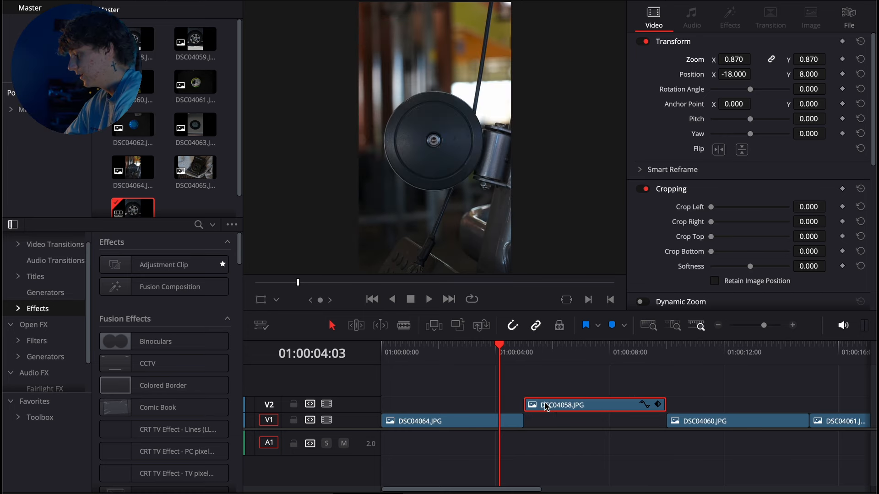
left_click_drag(521, 360, 521, 359)
key("Right")
key("Left")
key("Right")
key("Left")
key("Right")
key("Left")
key("Right")
key("Left")
key("Right")
key("Left")
key("Right")
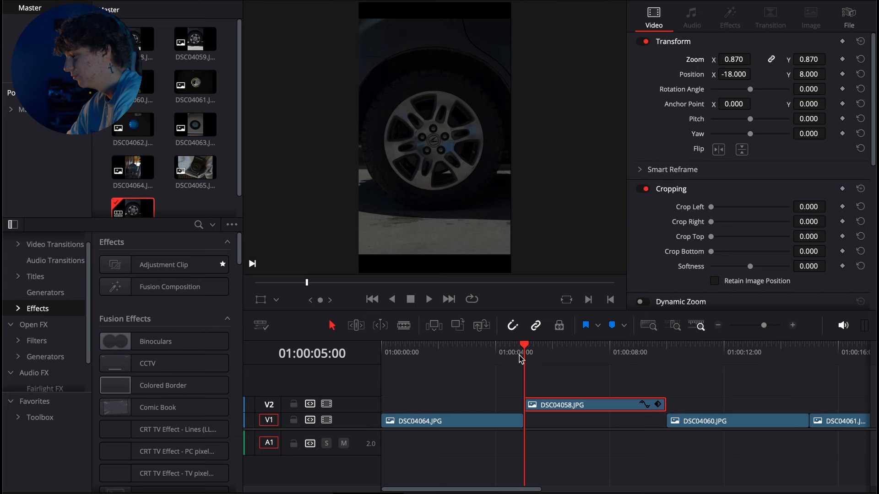
- Restore DSC04058.JPG to 100 opacity and return it to V1, lifting DSC04060.JPG to V2
scroll(734, 193, "down", 5)
left_click_drag(752, 258, 792, 255)
left_click(660, 354)
left_click_drag(691, 424, 690, 409)
left_click_drag(634, 409, 625, 426)
- Slide DSC04060.JPG earlier on V2 to overlap the end of DSC04058.JPG and make it semi-transparent
left_click(689, 408)
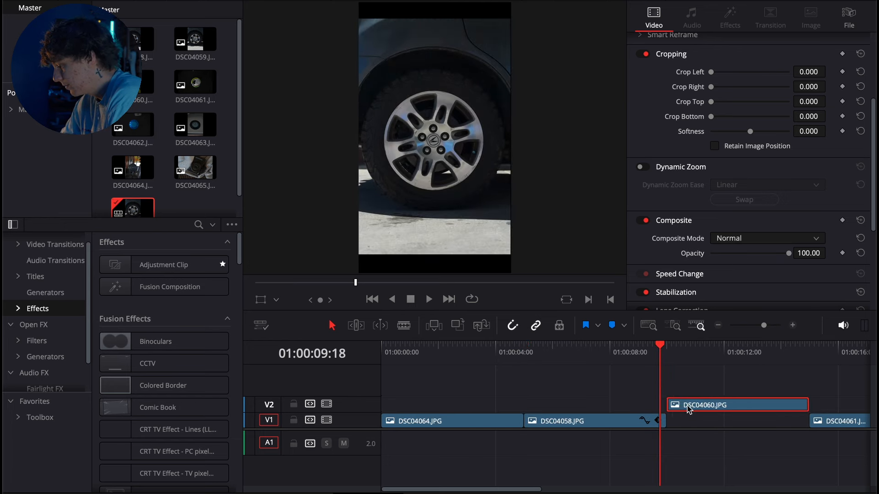
left_click_drag(689, 409, 675, 409)
left_click_drag(791, 253, 748, 254)
- Align DSC04060.JPG's wheel to the one below with Zoom 0.770, Position X -18, Y -41, and restore its opacity to 100
scroll(754, 146, "up", 3)
scroll(755, 146, "up", 2)
left_click_drag(736, 59, 726, 59)
mouse_move(808, 75)
left_mouse_down()
mouse_move(792, 74)
mouse_move(822, 76)
mouse_move(814, 80)
left_mouse_up()
left_click_drag(754, 73, 755, 55)
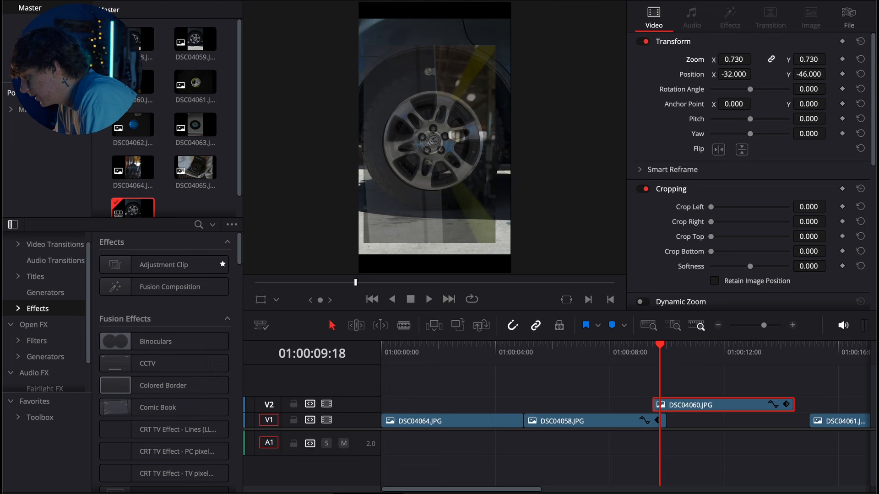
left_click_drag(830, 74, 829, 73)
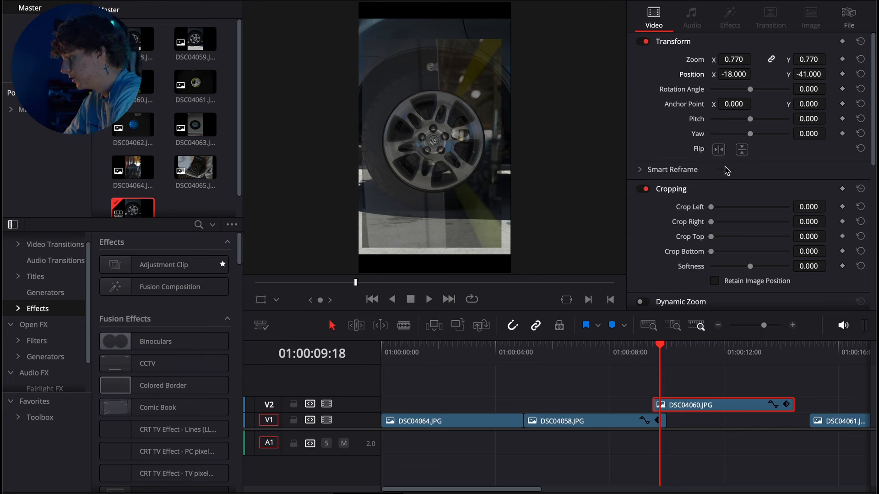
scroll(735, 173, "down", 5)
left_click_drag(752, 205, 817, 207)
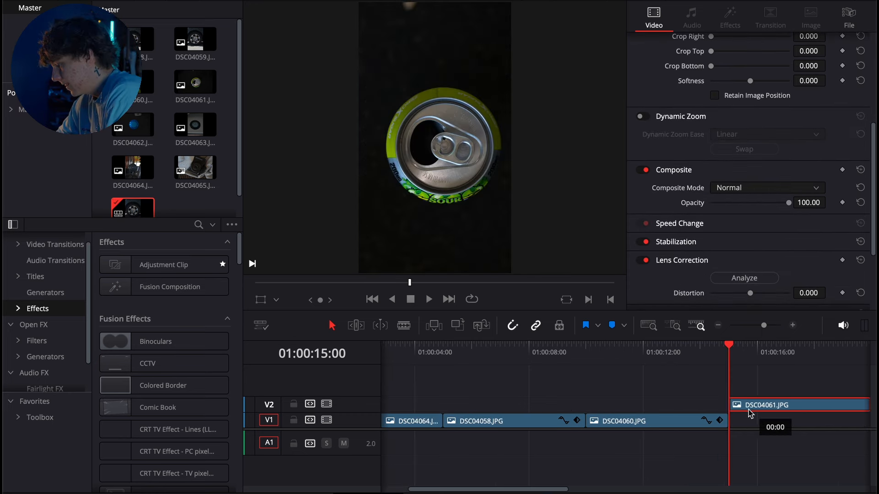
- Overlap DSC04061.JPG on V2 with the end of DSC04060.JPG at 01:00:14:14 and lower its opacity to about 55.73
left_click_drag(746, 410, 738, 409)
left_click_drag(728, 376, 717, 376)
left_click_drag(788, 202, 757, 206)
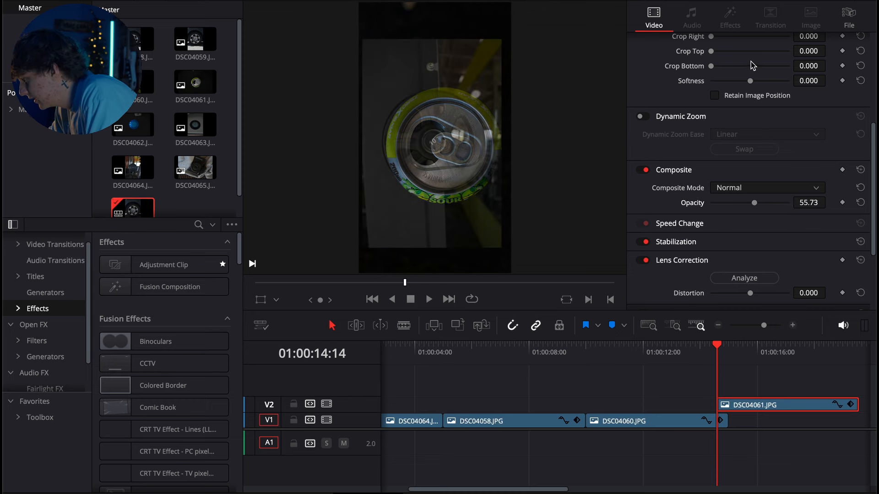
- Align DSC04061.JPG's can over the wheel below with Zoom 0.870, Position X -24, Y 27
scroll(751, 61, "up", 5)
mouse_move(741, 76)
left_mouse_down()
mouse_move(723, 76)
mouse_move(743, 76)
left_mouse_up()
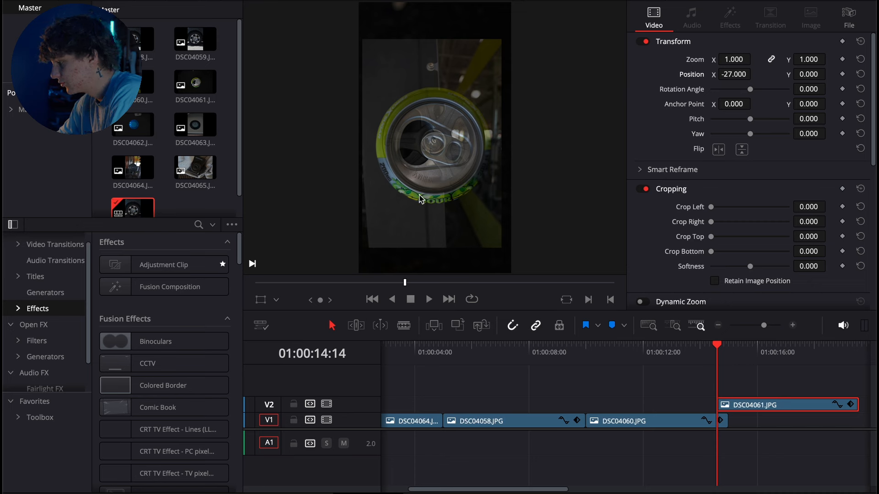
left_click_drag(746, 59, 734, 60)
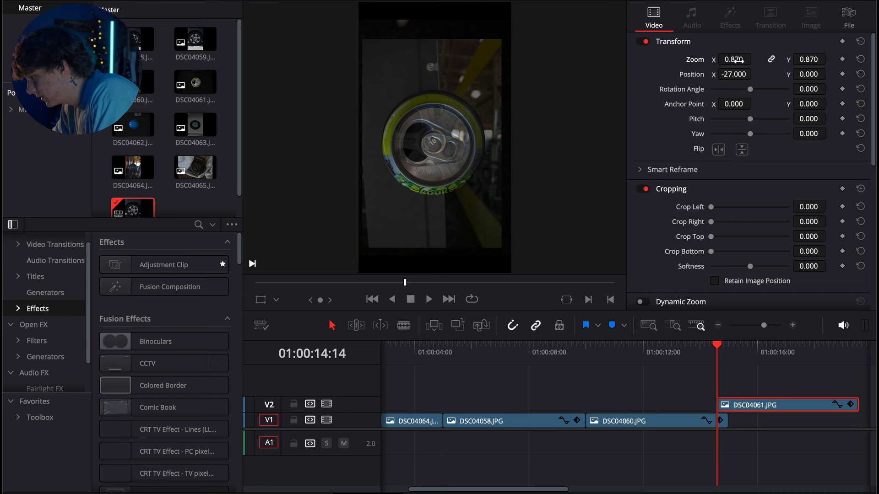
left_click_drag(809, 74, 822, 73)
mouse_move(734, 74)
left_mouse_down()
mouse_move(757, 74)
mouse_move(734, 60)
left_mouse_up()
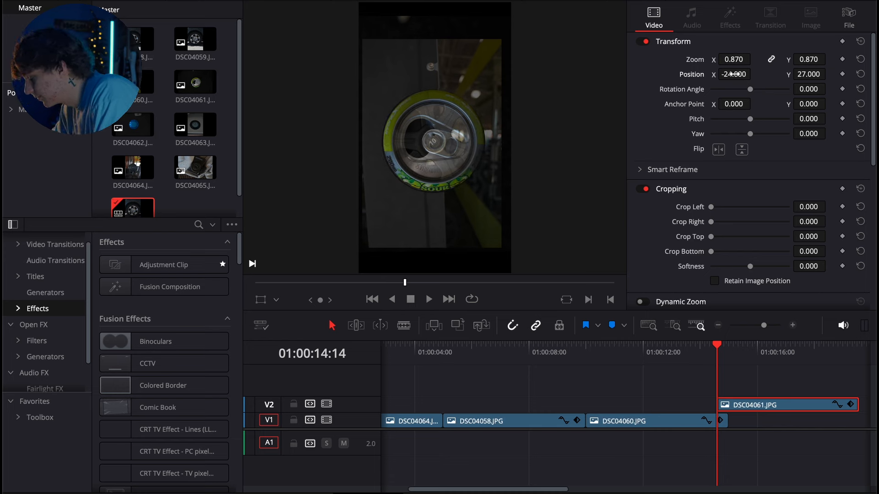
- Restore DSC04061.JPG's opacity to 100 and return the clip to V1 directly after DSC04060.JPG
scroll(750, 233, "down", 3)
left_click_drag(754, 262, 802, 262)
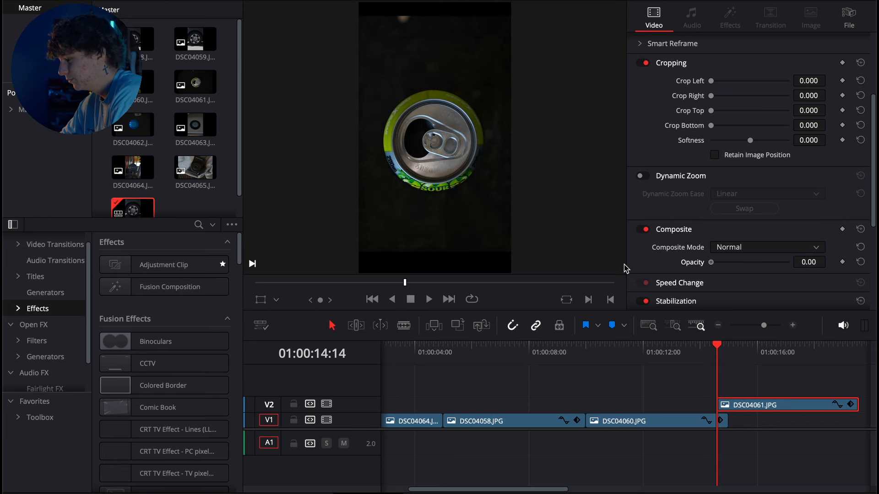
scroll(753, 393, "right", 3)
scroll(754, 393, "right", 1)
left_click_drag(692, 406, 701, 423)
scroll(700, 424, "right", 10)
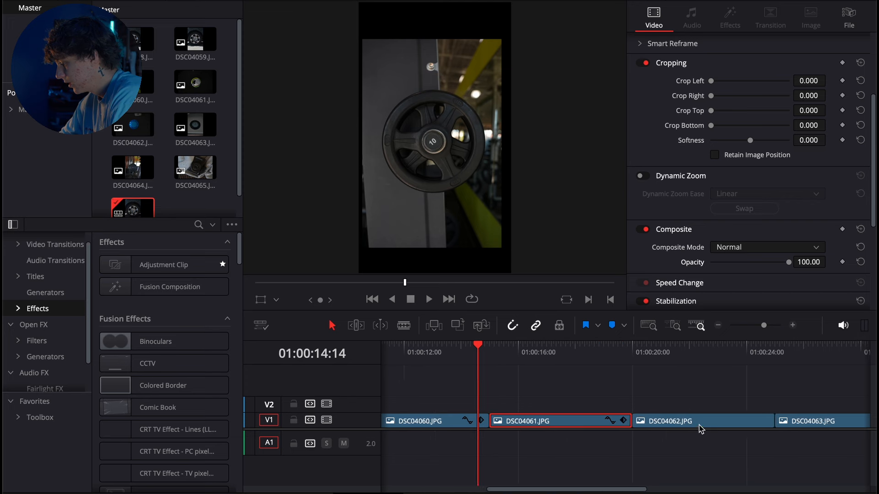
- Overlap DSC04062.JPG on V2 with the end of DSC04061.JPG, align its circle to the can, and restore its opacity to 100
left_click_drag(554, 423, 543, 407)
left_click(513, 364)
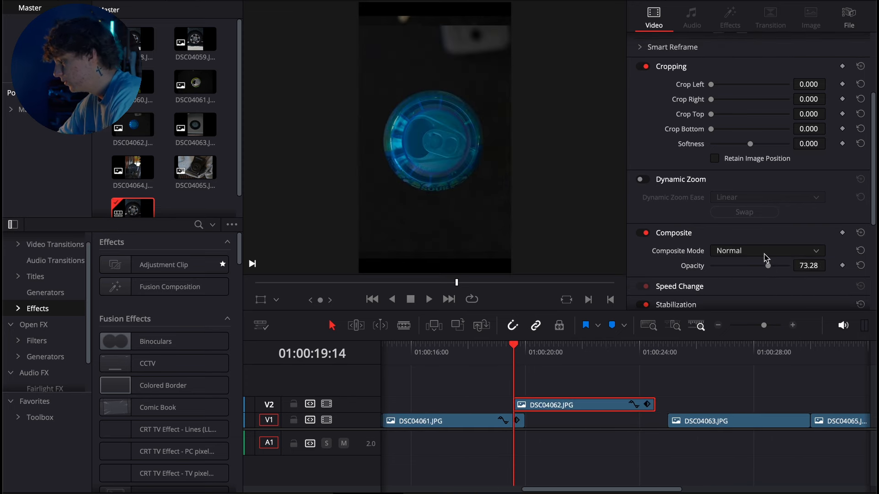
left_click_drag(768, 266, 846, 276)
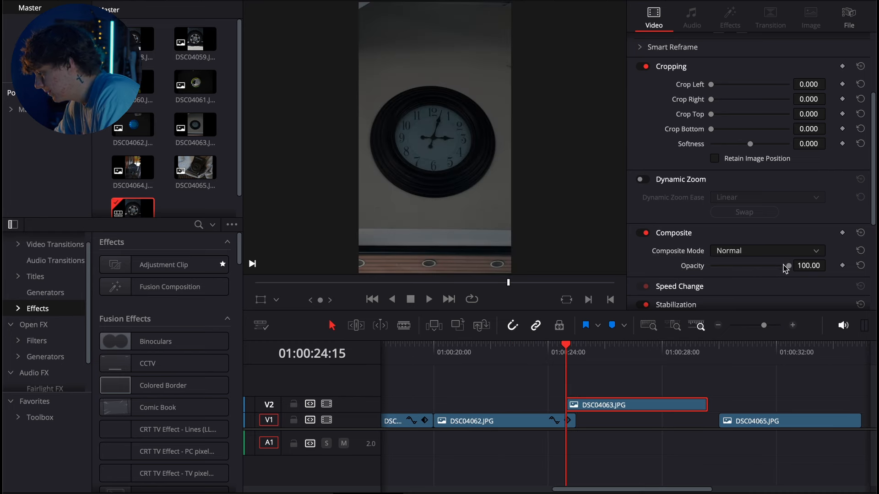
- Align the semi-transparent DSC04063.JPG clock over DSC04062.JPG with Zoom 0.840, Position X -5, Y 9, and restore its opacity to 100
left_click_drag(786, 268, 749, 270)
scroll(741, 166, "up", 5)
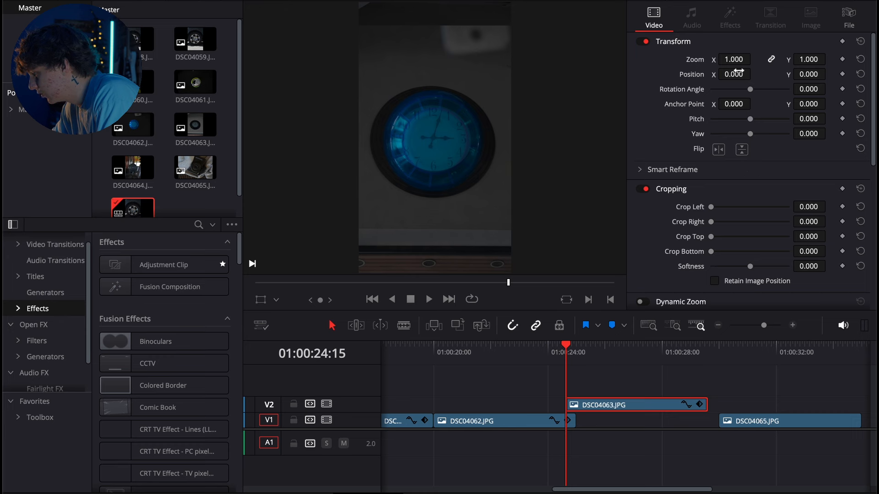
left_click_drag(733, 59, 753, 58)
left_click_drag(809, 74, 819, 83)
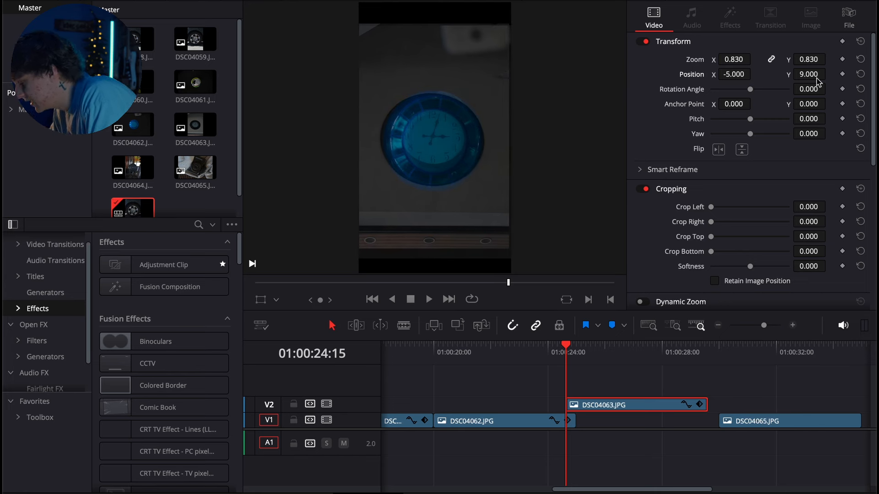
left_click_drag(753, 59, 755, 59)
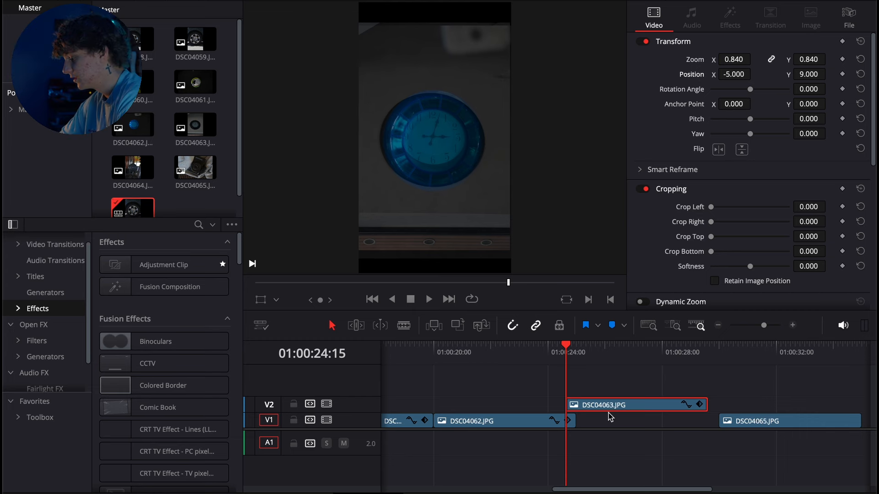
scroll(718, 203, "down", 5)
left_click_drag(718, 210, 789, 209)
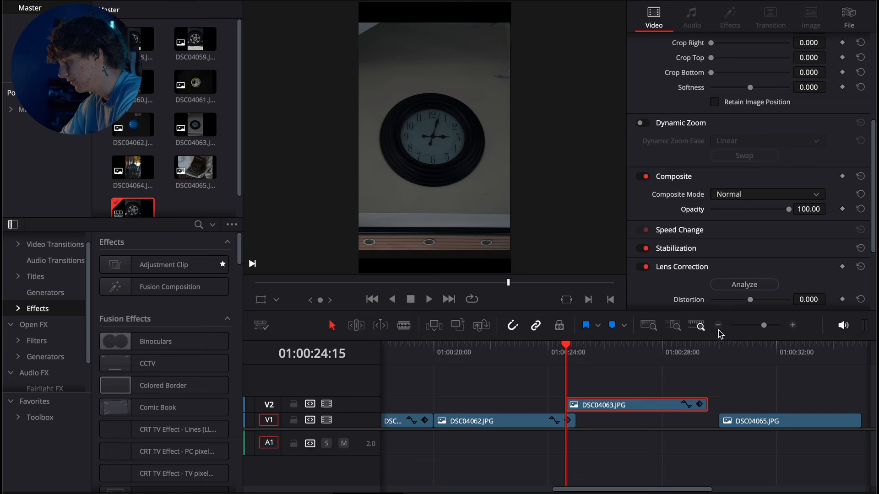
- Place DSC04065.JPG on V2 in place of DSC04063.JPG, overlapping the end of DSC04062.JPG at 01:00:24:17
left_click(718, 325)
mouse_move(653, 407)
left_mouse_down()
mouse_move(763, 405)
mouse_move(661, 421)
left_mouse_up()
key("Right")
key("Right")
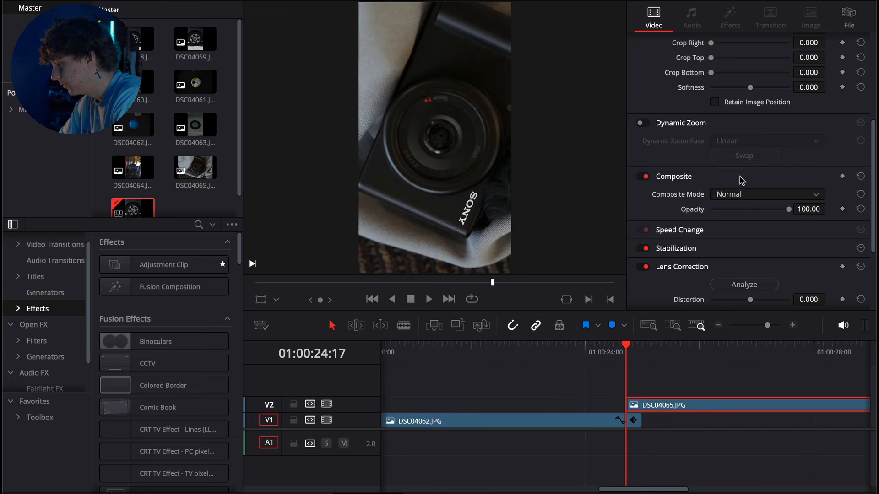
- Make DSC04065.JPG semi-transparent, then scale and reposition it so the camera lens lines up with the blue circle in DSC04062.JPG
scroll(759, 153, "up", 8)
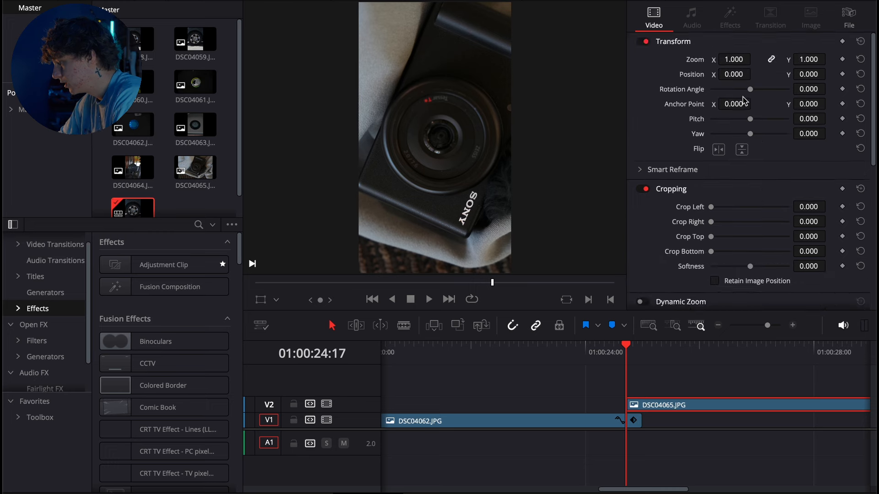
scroll(797, 218, "down", 5)
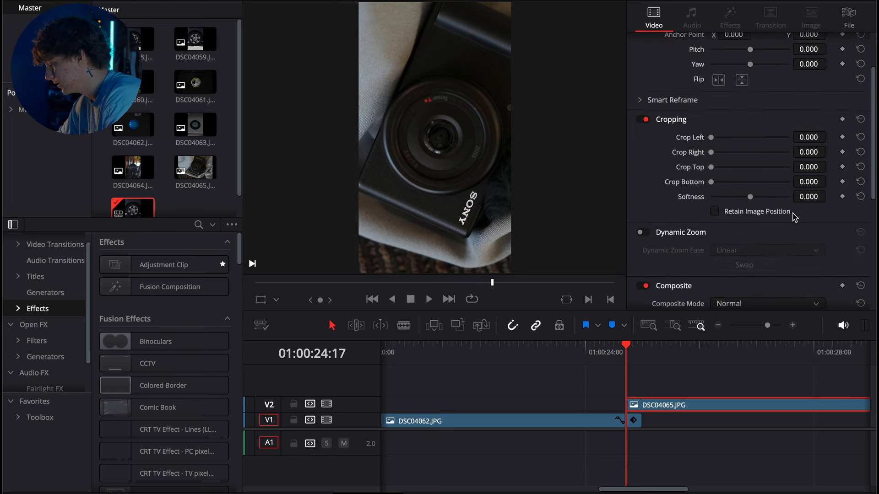
left_click(565, 422)
left_click(652, 407)
left_click_drag(788, 298, 751, 297)
scroll(749, 136, "up", 3)
mouse_move(734, 74)
left_mouse_down()
mouse_move(734, 60)
mouse_move(739, 74)
left_mouse_up()
left_click_drag(810, 74, 799, 74)
scroll(727, 228, "down", 10)
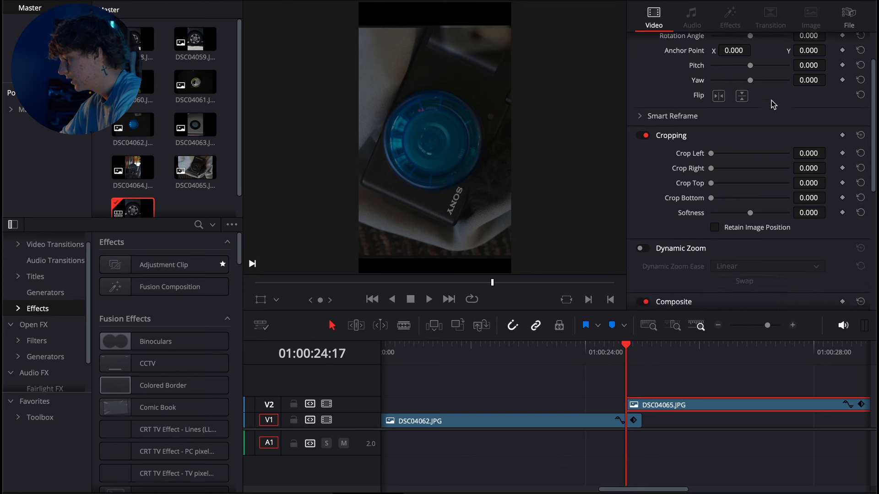
- Restore DSC04065.JPG's opacity to 100 and move the clip to V1 directly after DSC04062.JPG
left_click_drag(752, 201, 792, 202)
key("ctrl+z")
left_click_drag(751, 111, 870, 158)
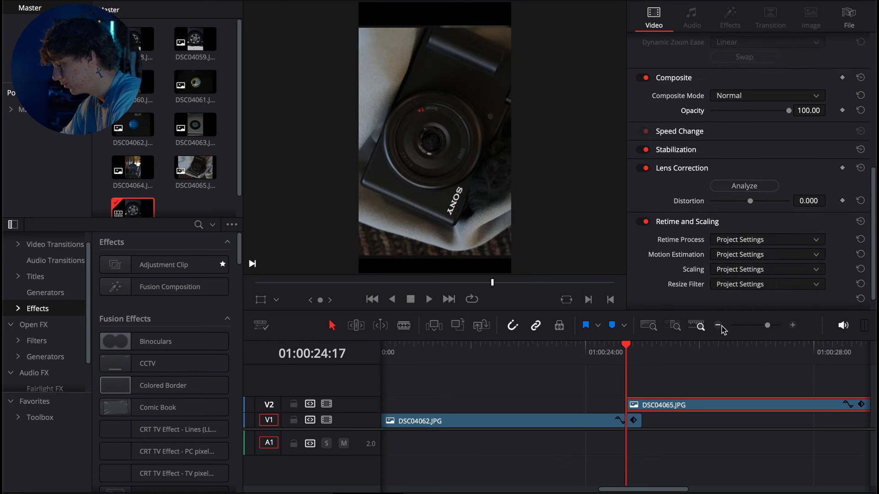
left_click(718, 325)
mouse_move(572, 408)
left_mouse_down()
mouse_move(578, 405)
mouse_move(572, 421)
left_mouse_up()
left_click(628, 405)
key("Delete")
- Change the duration of all six clips on V1 to 3 frames each
left_click_drag(549, 358, 300, 373)
left_click_drag(647, 399, 404, 422)
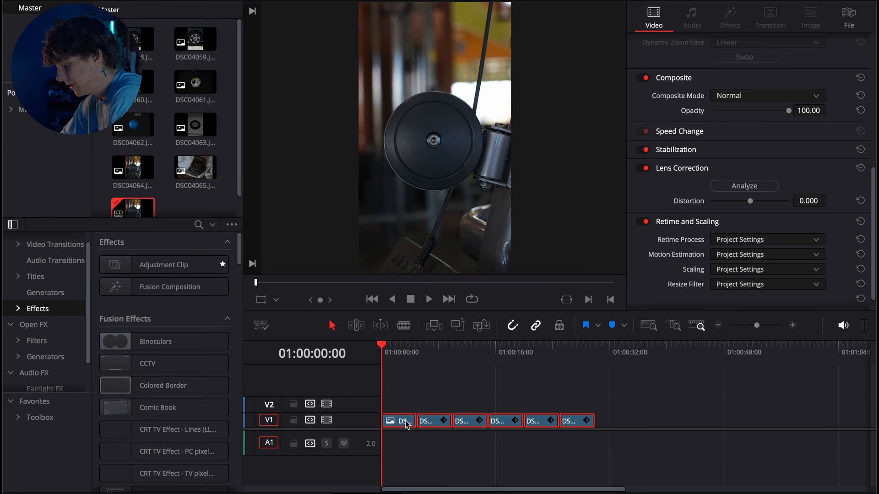
key("ctrl+d")
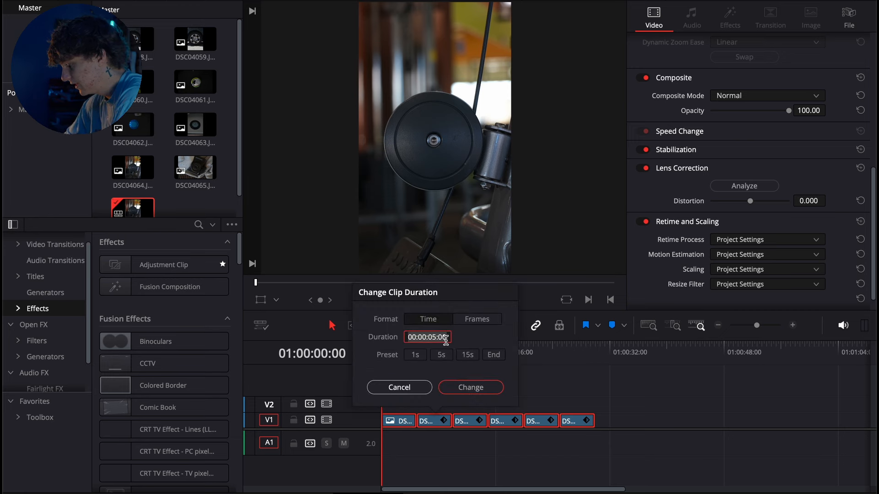
left_click(476, 321)
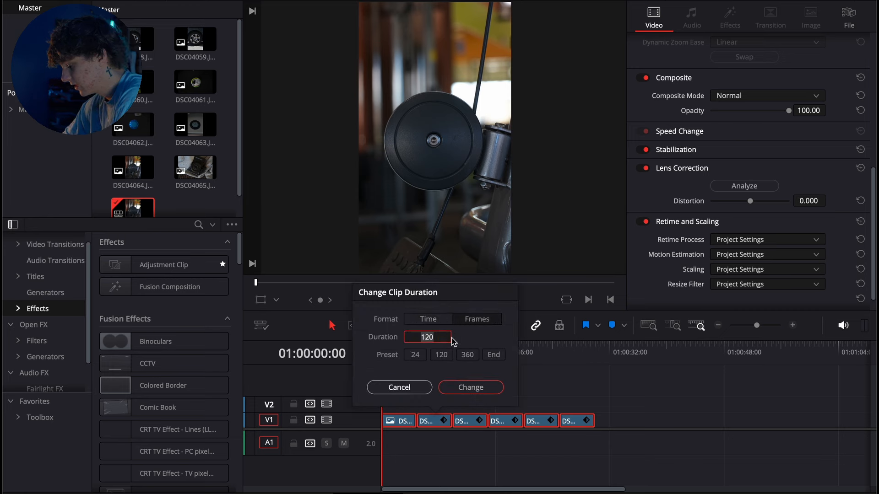
left_click(458, 387)
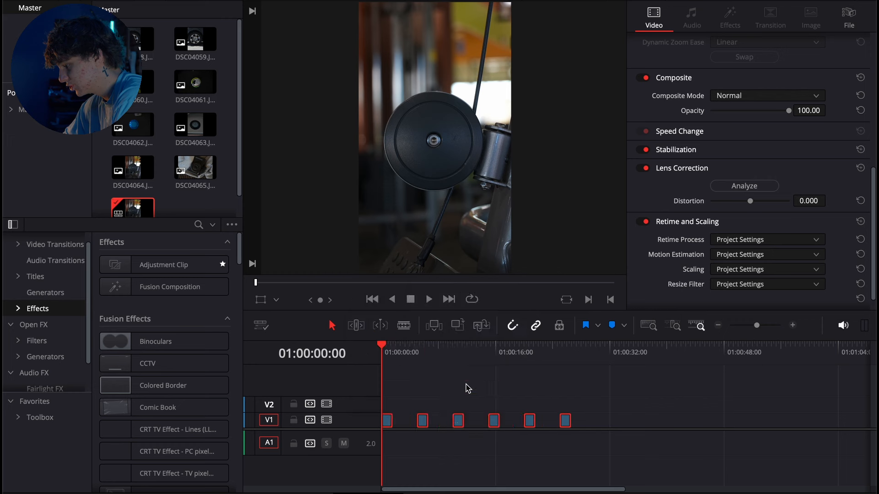
- Delete the gaps between the shortened clips on V1 and play the sequence from the start
left_click(792, 326)
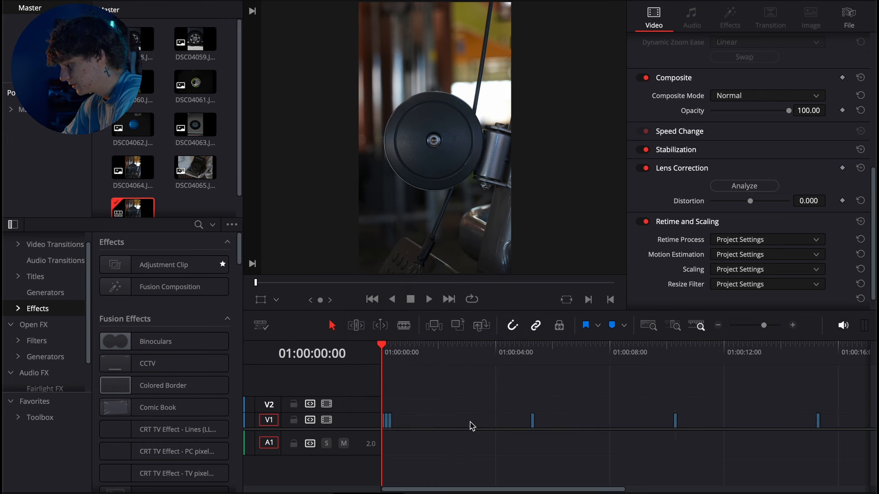
left_click(470, 422)
key("Delete")
left_click(470, 422)
key("Delete")
left_click(470, 422)
key("Delete")
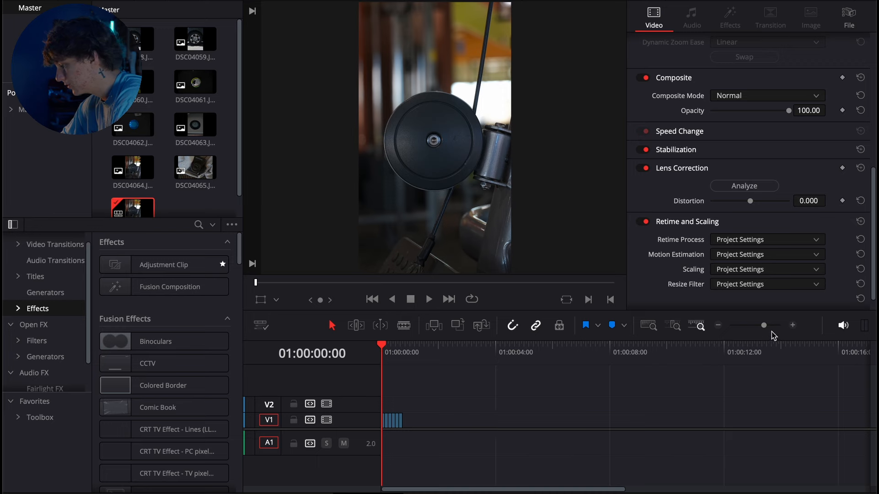
left_click(787, 327)
left_click(718, 326)
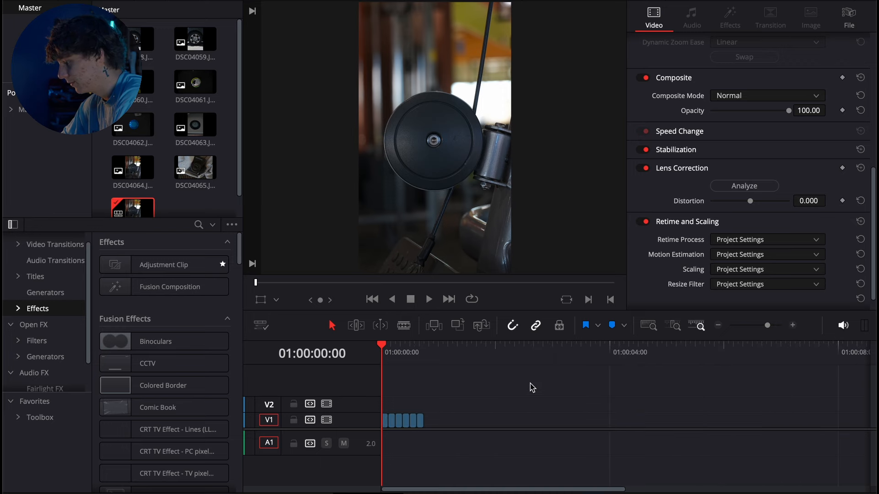
key("space")
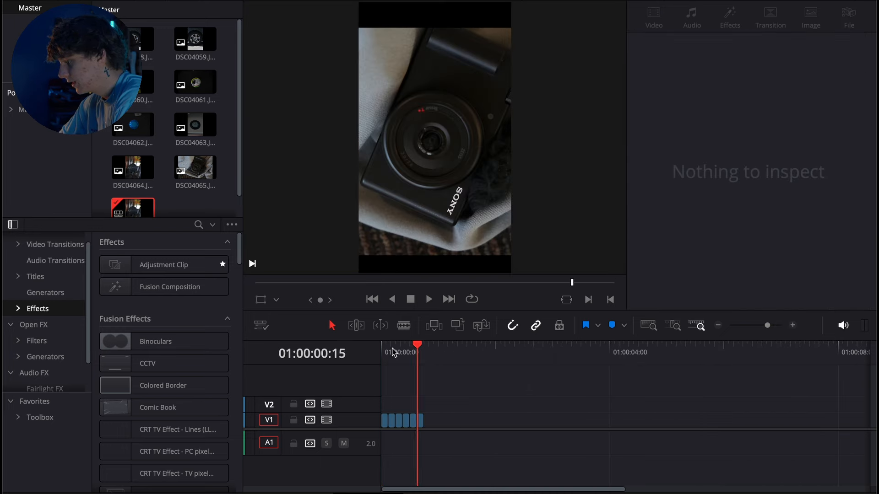
key("space")
- Duplicate the six-clip sequence end to end on V1 until it runs 3 seconds, and play it back
left_click(787, 326)
left_click_drag(548, 382, 567, 423)
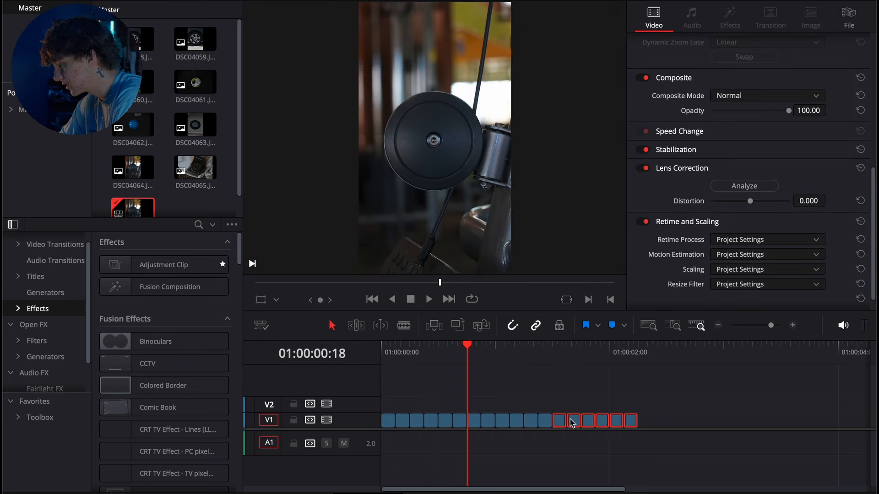
left_click(719, 328)
left_click(720, 328)
left_click_drag(436, 423, 463, 424)
left_click_drag(404, 344, 327, 354)
left_click(472, 383)
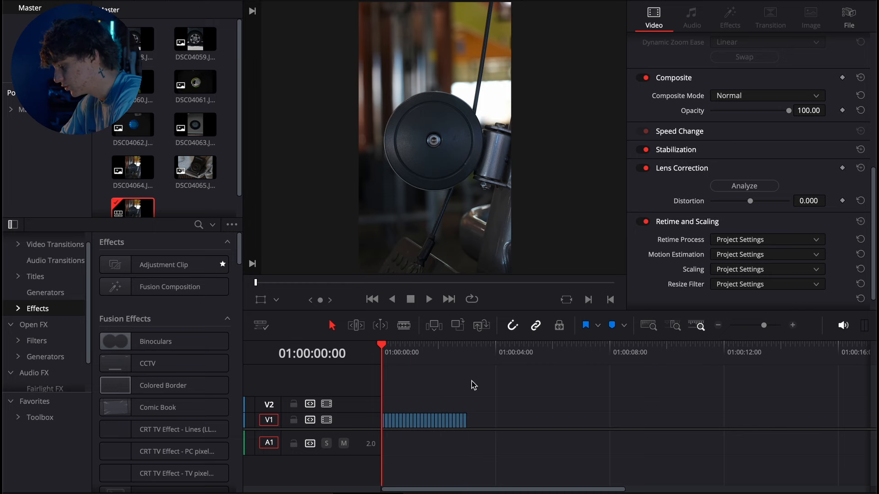
key("space")
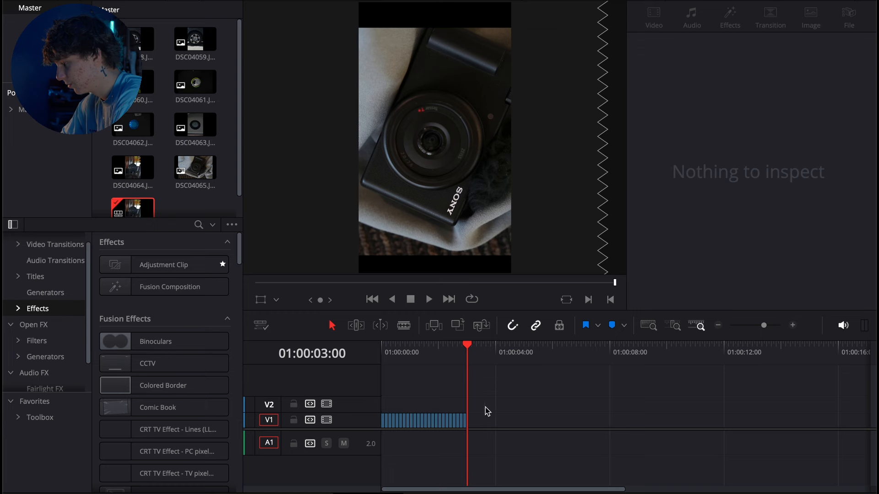
- Combine all the clips on V1 into a compound clip named Compound Clip 1
left_click_drag(439, 433, 379, 428)
left_click_drag(432, 357, 366, 357)
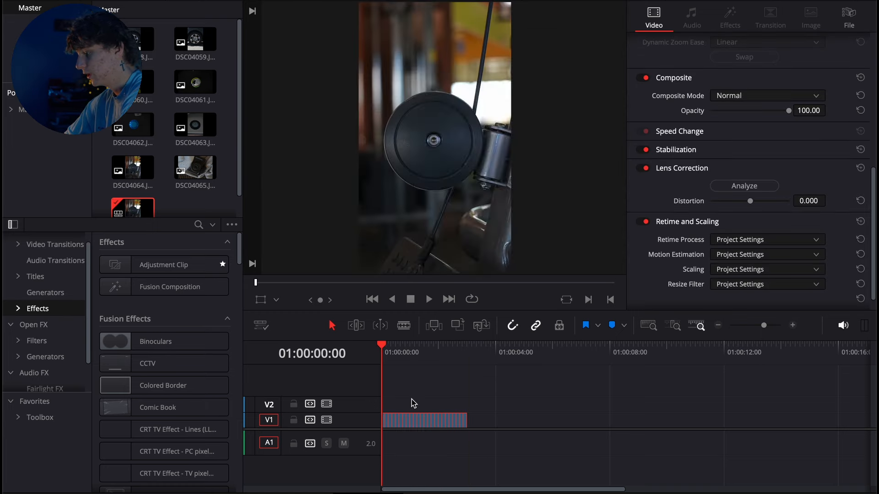
right_click(415, 422)
left_click(477, 80)
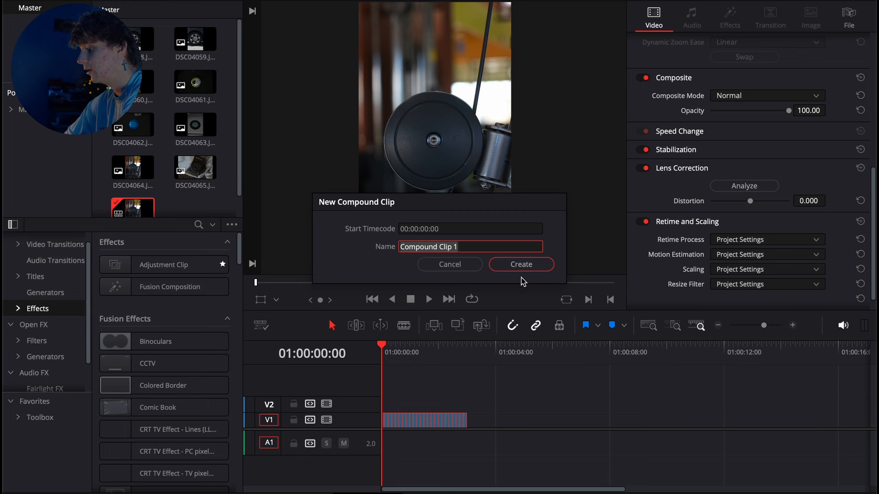
left_click(521, 265)
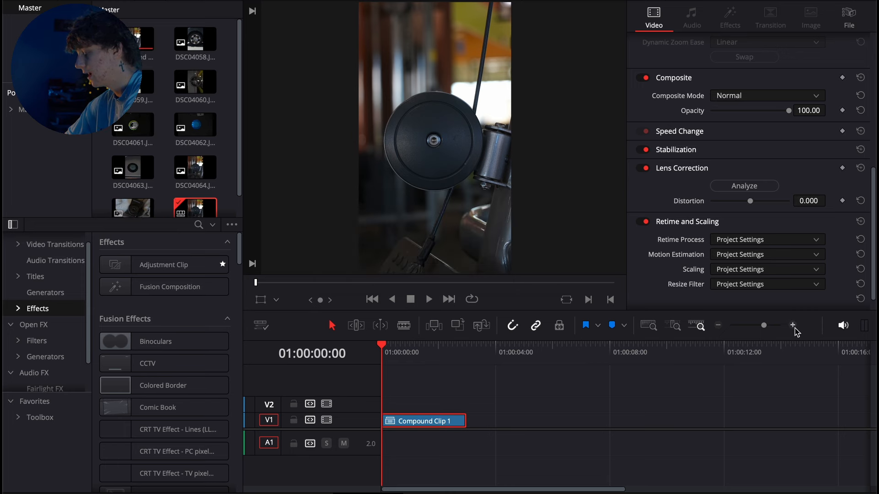
- Enlarge the compound clip to Zoom 1.340 and set its Position to X 10, Y 31
left_click(453, 355)
scroll(746, 98, "up", 5)
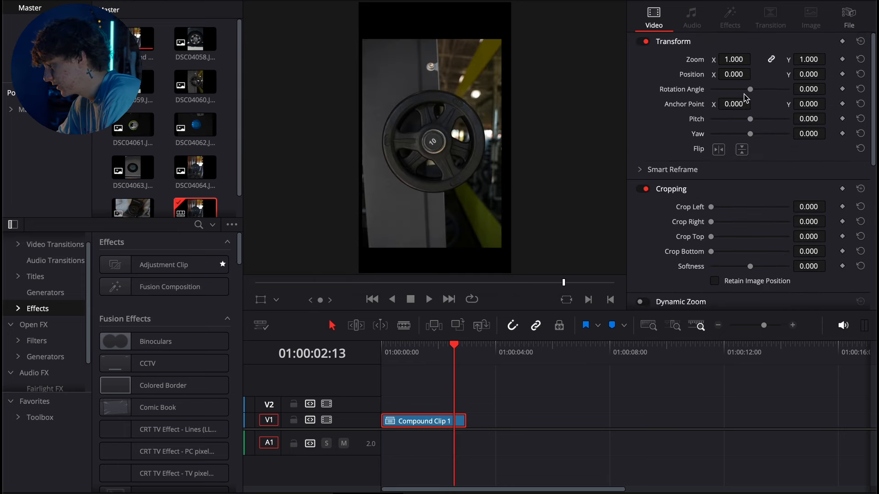
left_click_drag(734, 60, 807, 78)
left_click_drag(734, 74, 735, 74)
left_click_drag(829, 75, 806, 80)
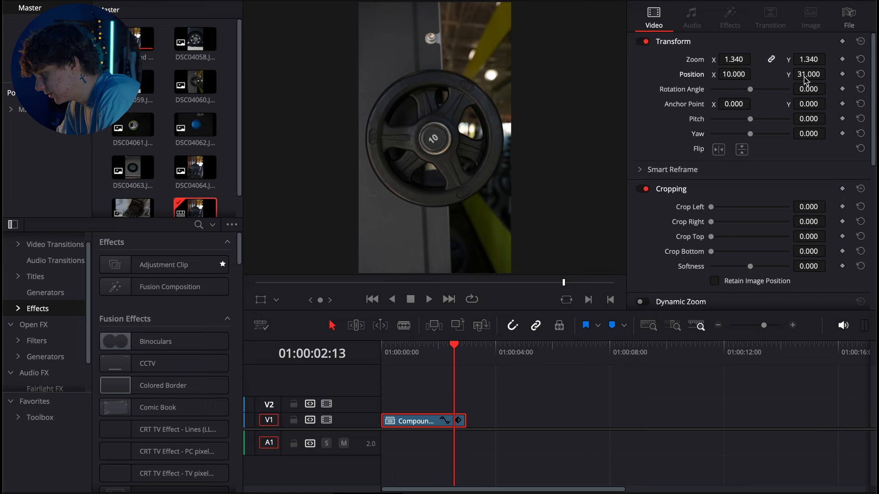
- Play the enlarged compound clip from the start, then undo its transform and the compound clip itself
left_click_drag(461, 349, 386, 379)
left_click(418, 409)
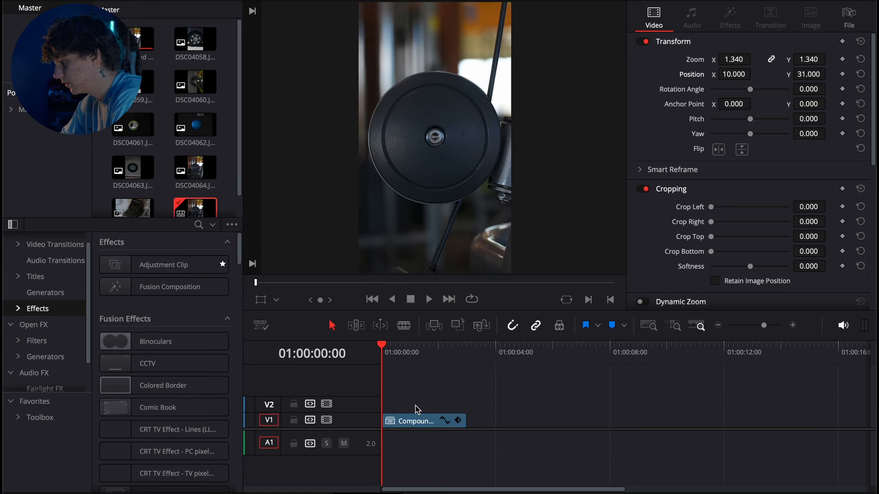
key("space")
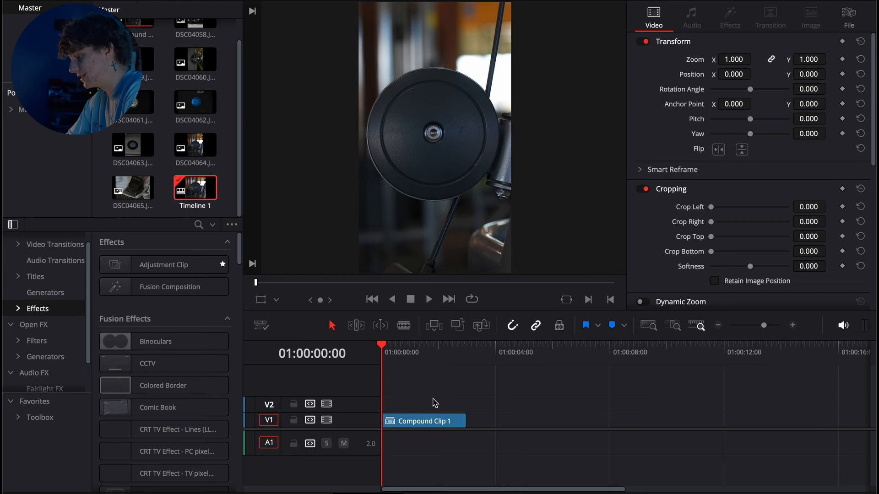
key("ctrl+z")
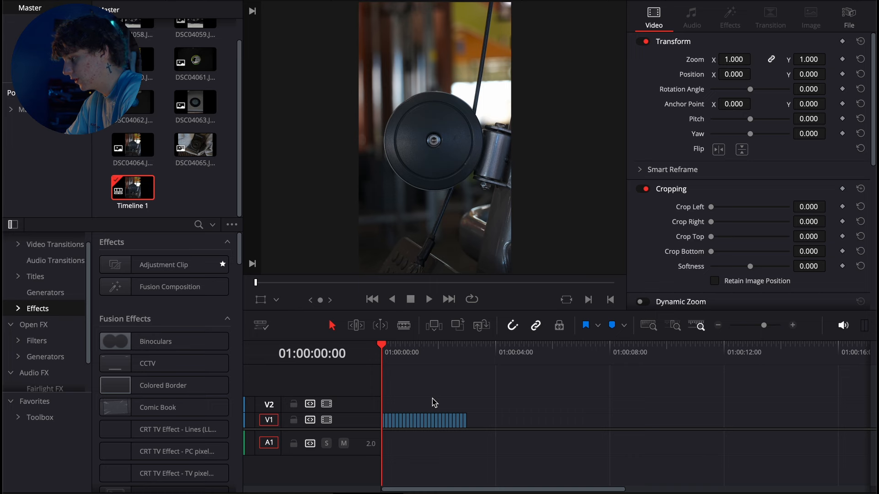
- Select all the individual clips on V1 and combine them into Compound Clip 1
left_click_drag(392, 351, 432, 352)
left_click_drag(496, 415, 387, 424)
right_click(397, 420)
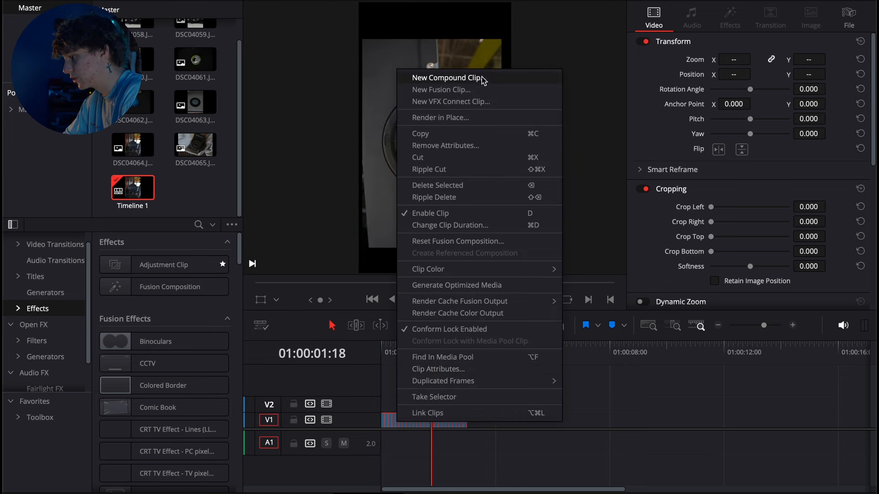
left_click(453, 78)
left_click(521, 263)
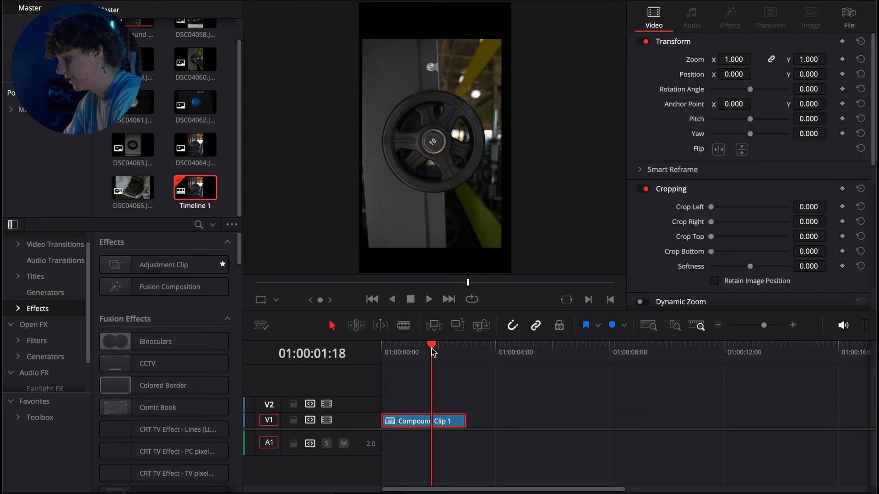
- Open the compound clip in the Fusion page, insert a Transform (Xf) node after MediaIn1, and show its controls
key("Home")
left_click(439, 493)
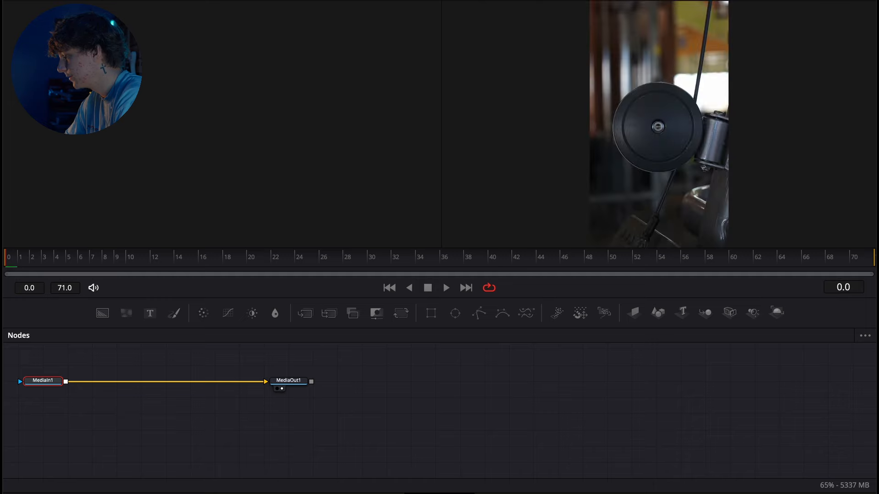
key("shift+space")
type("trans")
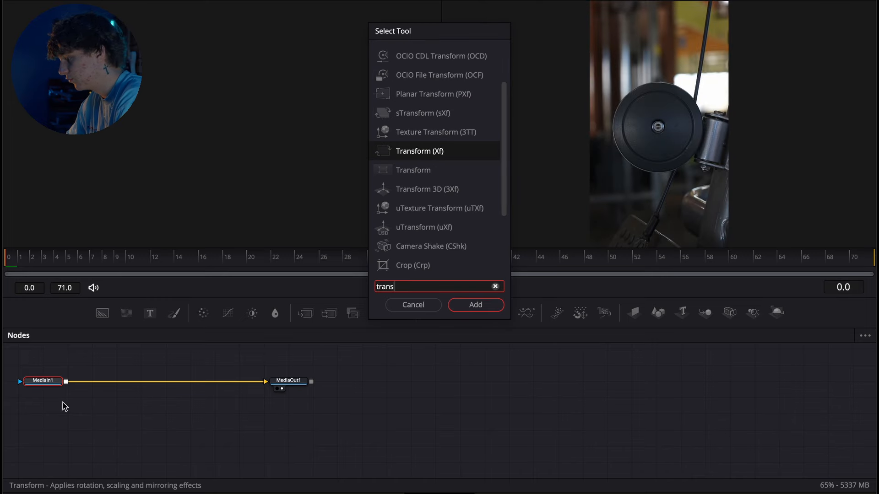
key("Return")
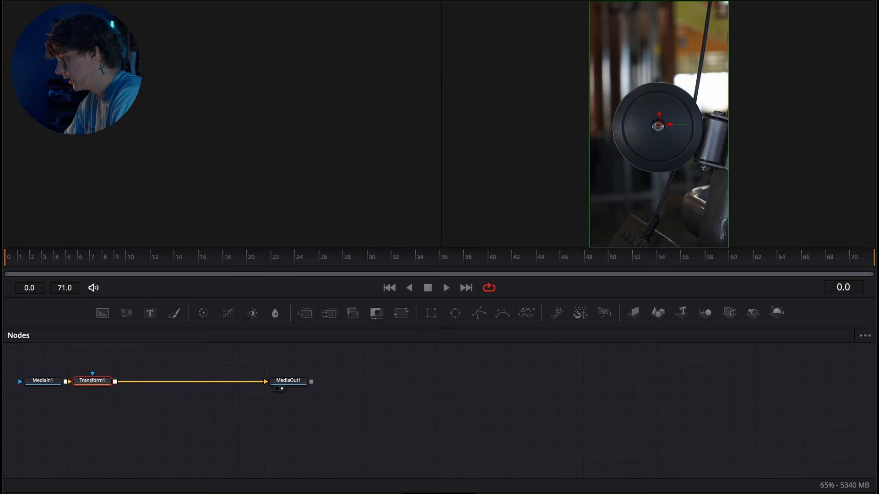
left_click(850, 1)
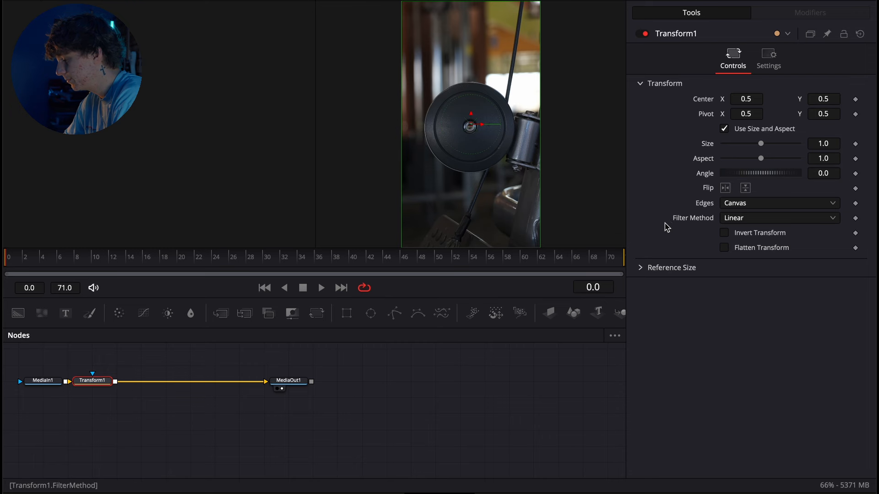
- Try out Transform1's Angle, undo the rotation, and keyframe the Angle at 0.0 on frame 0
left_click_drag(824, 173, 29, 174)
key("super+z")
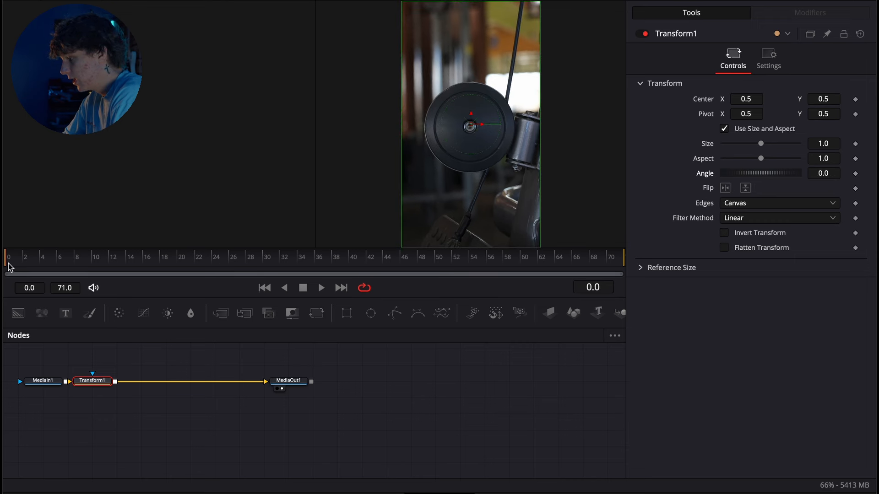
left_click(855, 173)
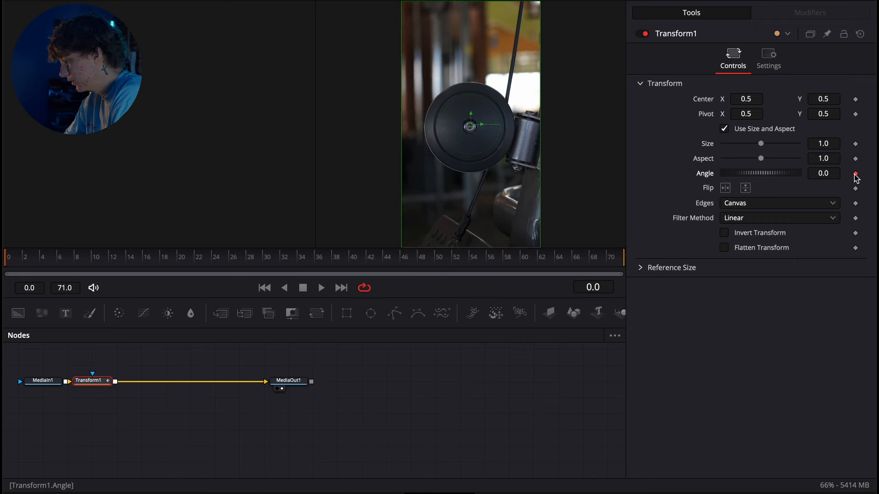
- Set a second Angle keyframe of -720 on frame 71 and play the rotation from the start
left_click_drag(8, 259, 620, 270)
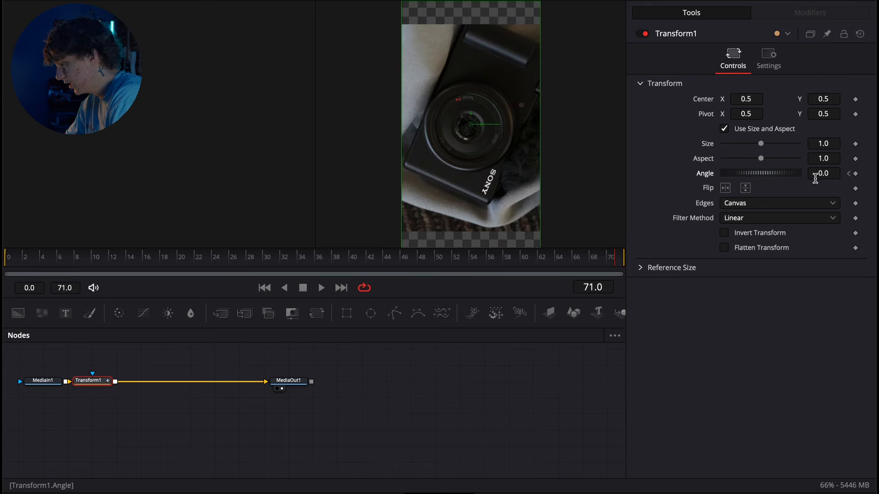
left_click_drag(830, 171, 87, 243)
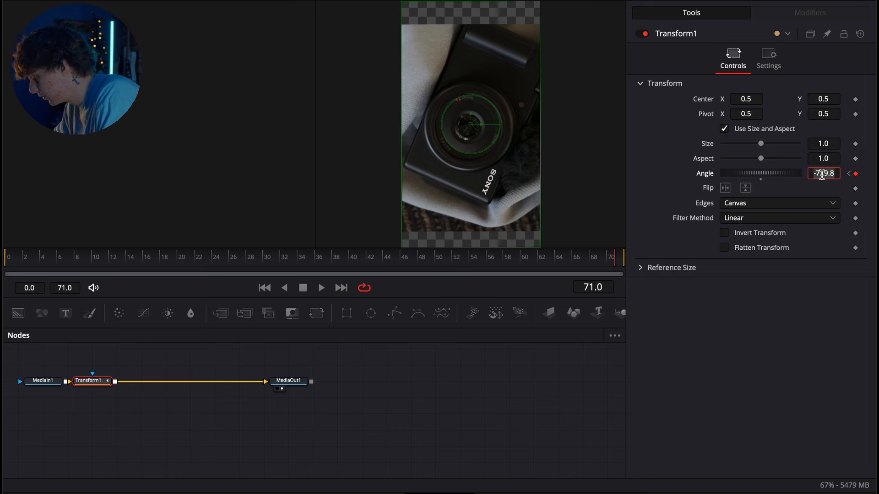
type("0")
key("Tab")
left_click(424, 397)
left_click_drag(379, 259, 4, 259)
key("space")
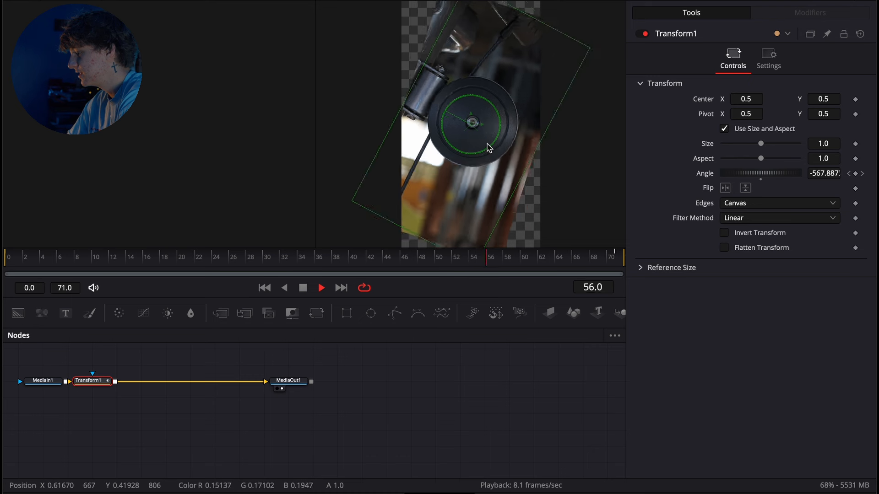
- Stop the playback and set Transform1's Edges to Mirror to fill the empty corners around the rotated image
key("space")
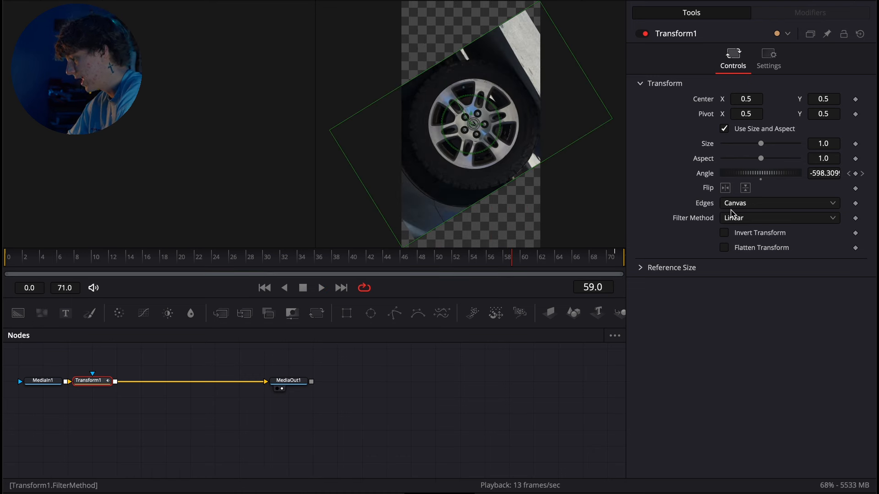
left_click(741, 204)
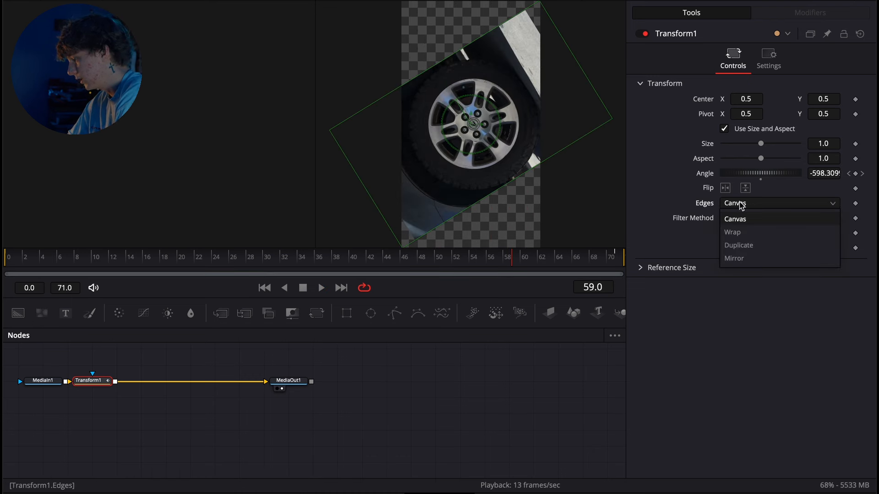
left_click(746, 257)
left_click(754, 205)
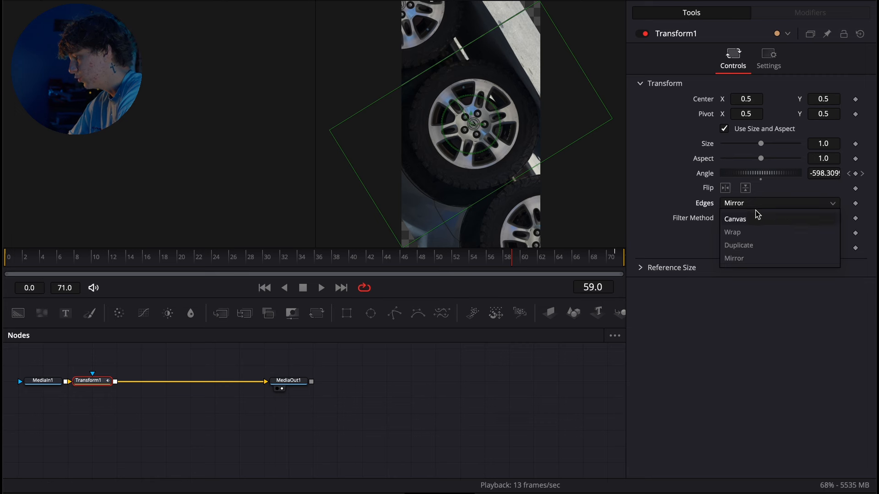
left_click(754, 233)
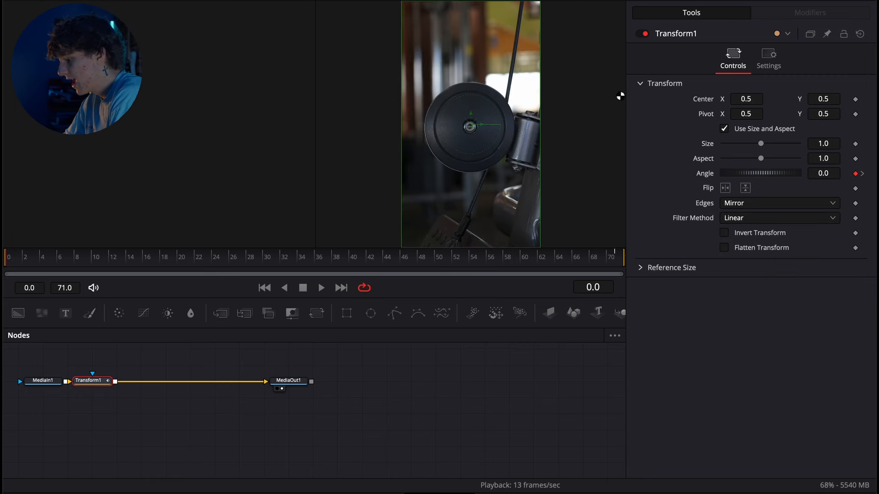
- Show Transform1's Angle curve in the Spline editor, fitted to the graph area
left_click(724, 1)
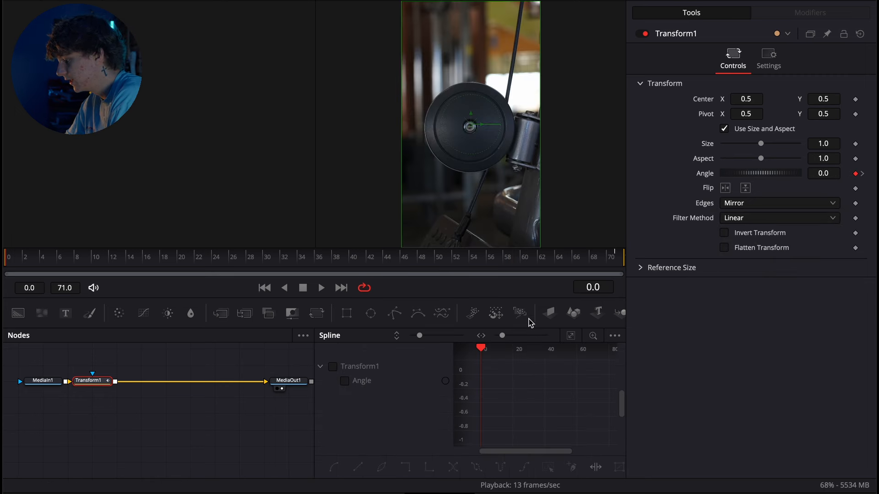
left_click(333, 366)
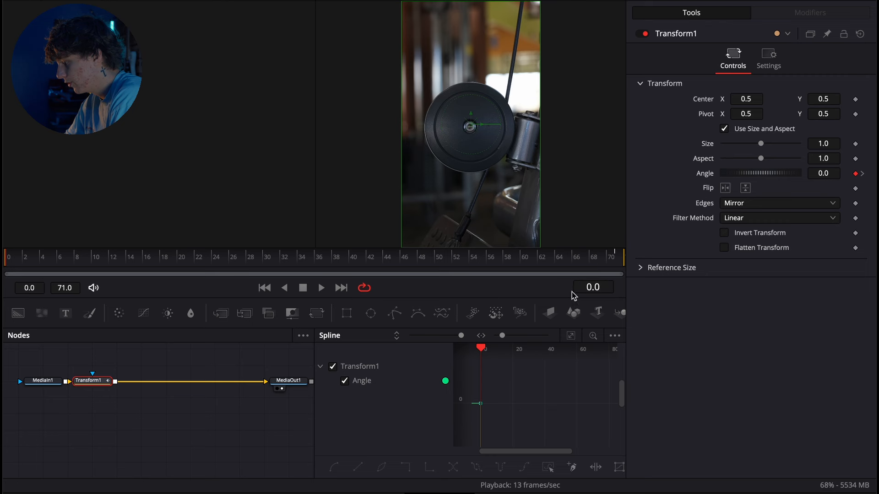
left_click(571, 336)
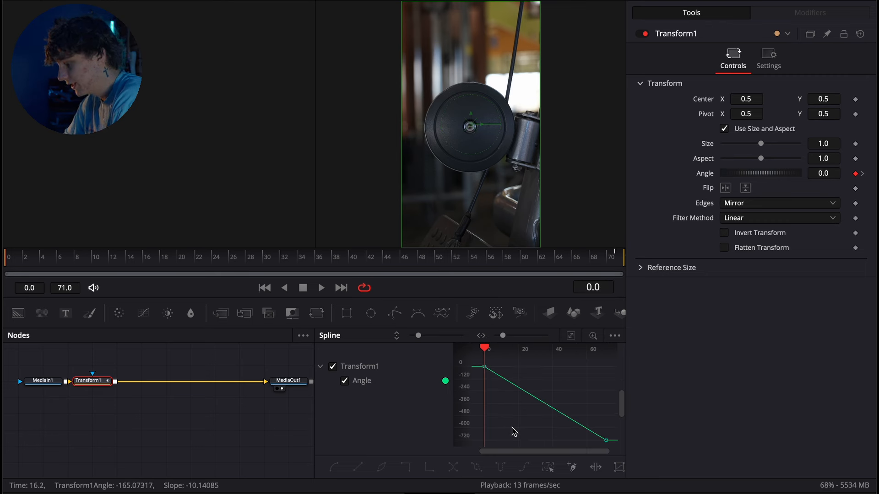
key("ctrl+a")
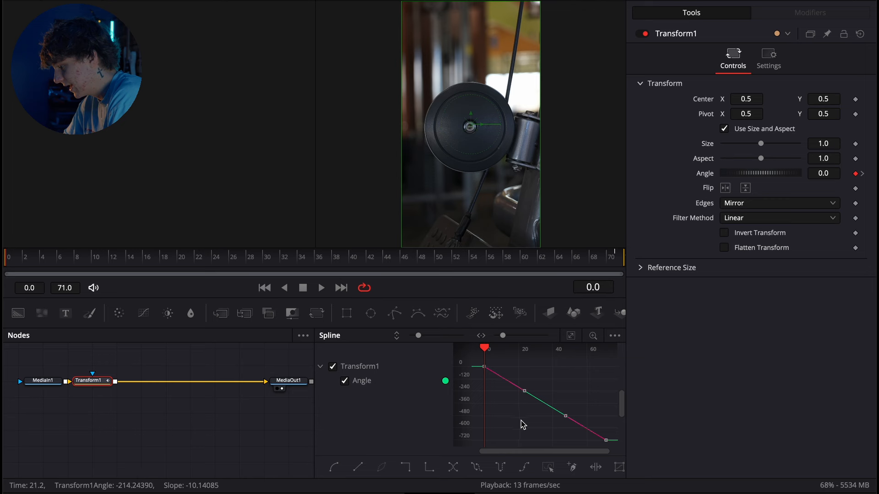
left_click_drag(606, 441, 481, 445)
key("ctrl+z")
- Smooth both Angle keyframes, pull the first keyframe's handle steeply downward for a fast start, and play back the rotation
key("ctrl+a")
key("s")
left_click(484, 367)
left_click_drag(525, 391, 487, 428)
left_click_drag(412, 259, 5, 259)
key("space")
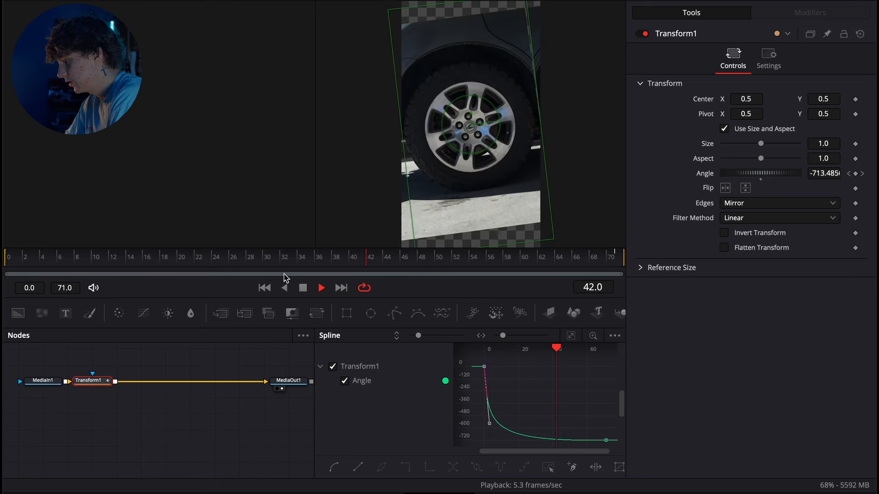
key("space")
- Pull the first Angle keyframe's handle straight down on frame 0 and extend the last keyframe's handle back to about frame 27
left_click_drag(496, 257, 5, 268)
left_click_drag(500, 435, 484, 444)
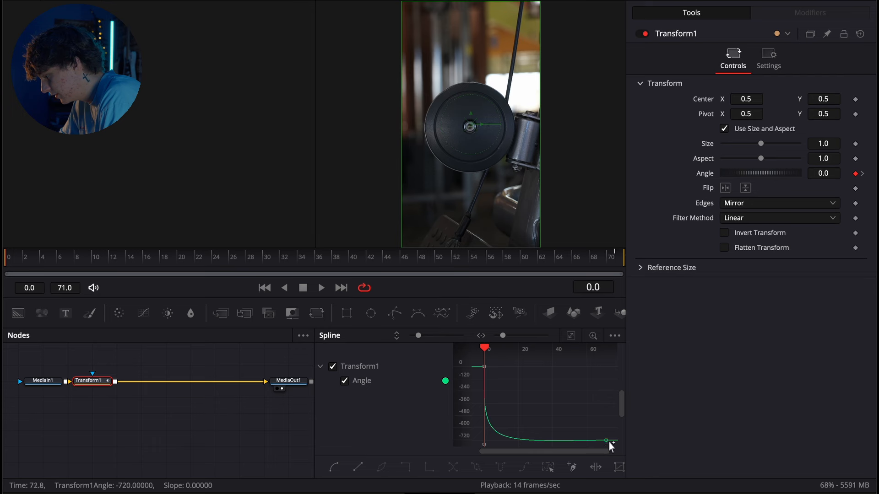
left_click_drag(484, 444, 532, 440)
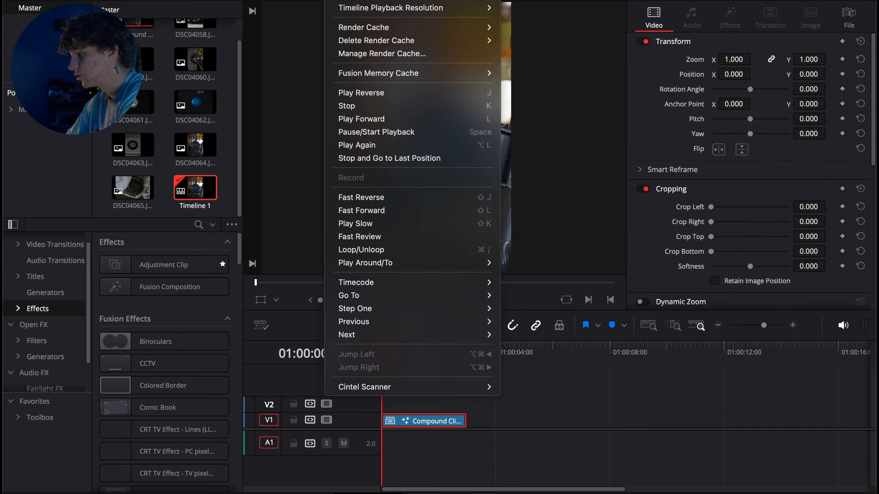
- Set the timeline playback resolution to Quarter and replay the eased rotation in the Fusion page
mouse_move(458, 8)
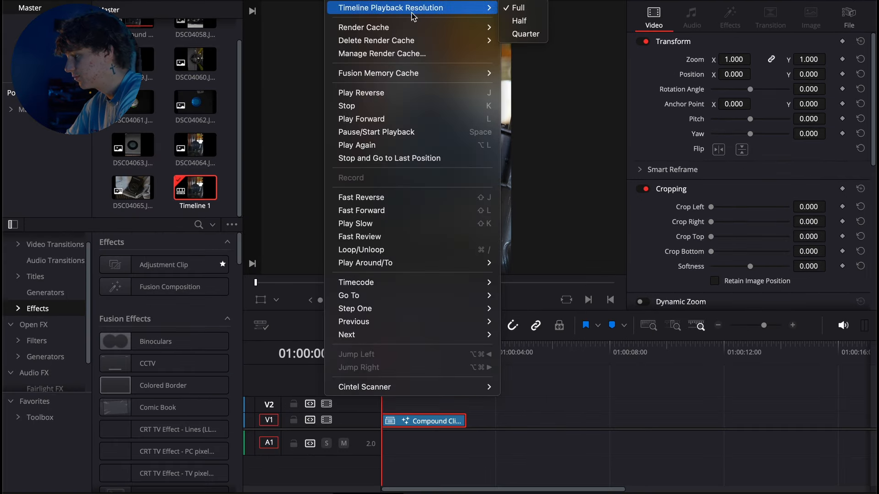
left_click(524, 32)
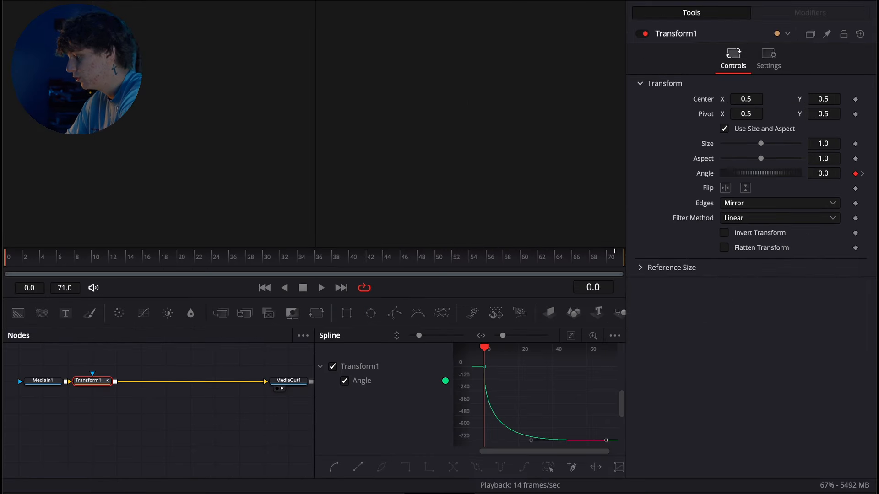
key("shift+5")
key("space")
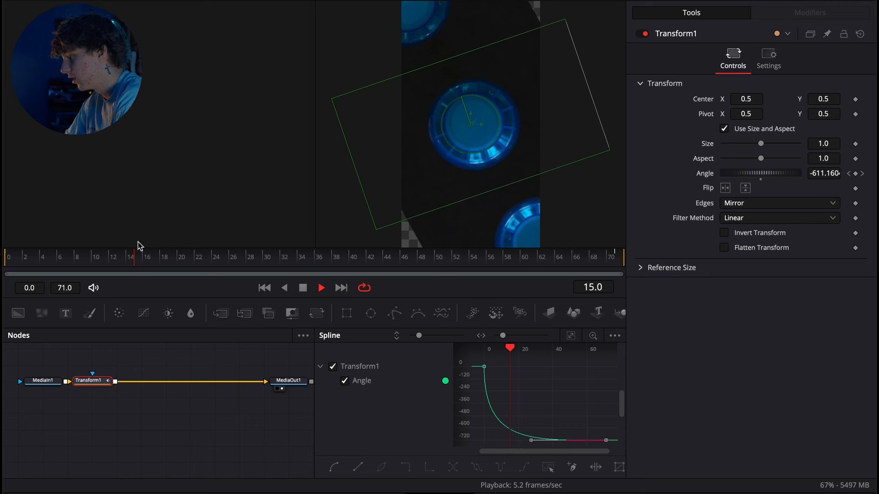
key("space")
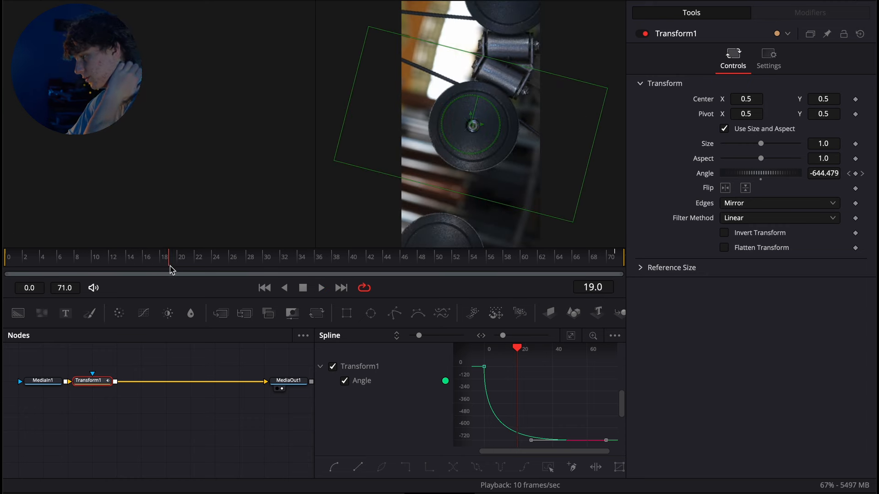
left_click_drag(169, 266, 4, 269)
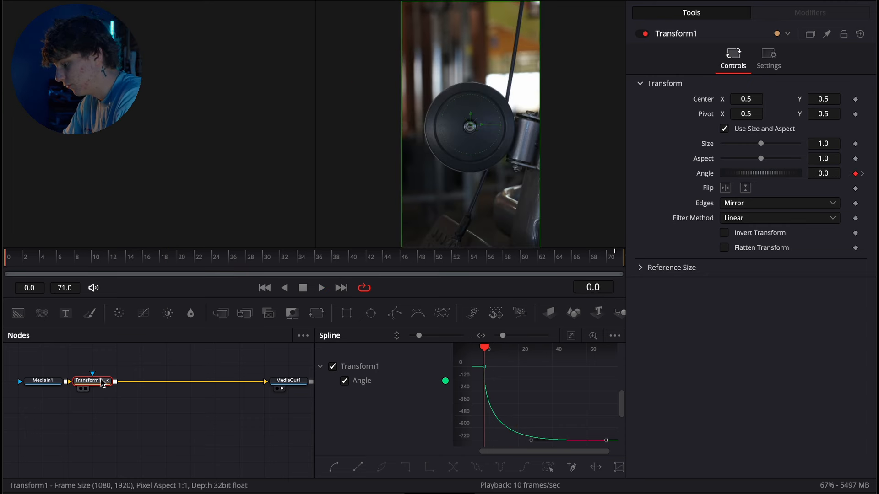
- Insert a Transform node after Transform1 and keyframe its Size at 1.0 on frame 0
key("shift+space")
type("trtan")
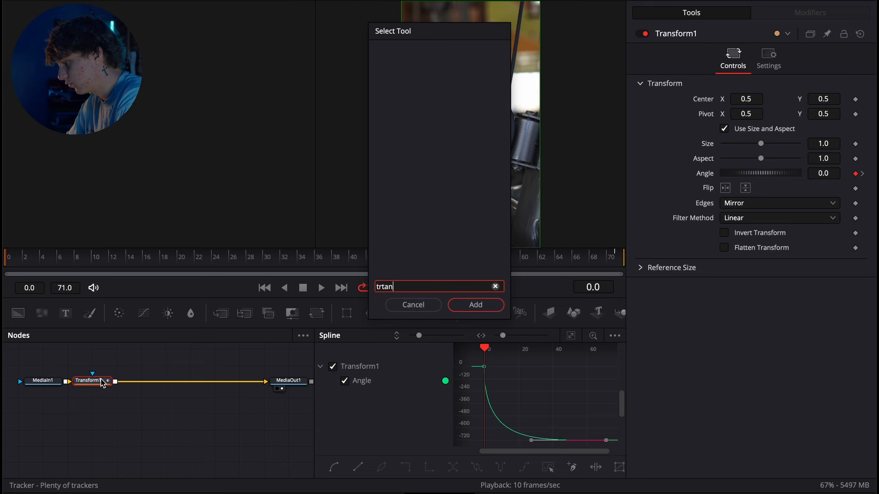
key("Return")
left_click(855, 144)
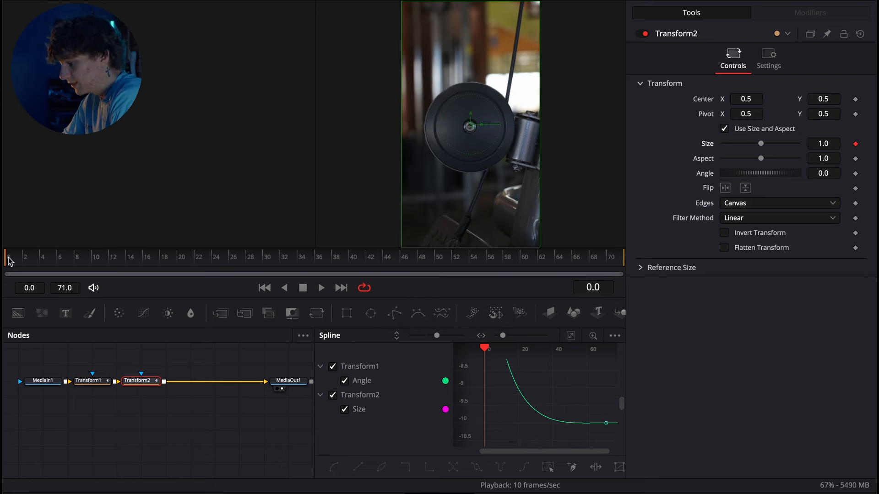
- Scrub through the animation and keyframe Transform2's Size at 1.51 on frame 20
left_click(49, 260)
left_click_drag(49, 262, 536, 270)
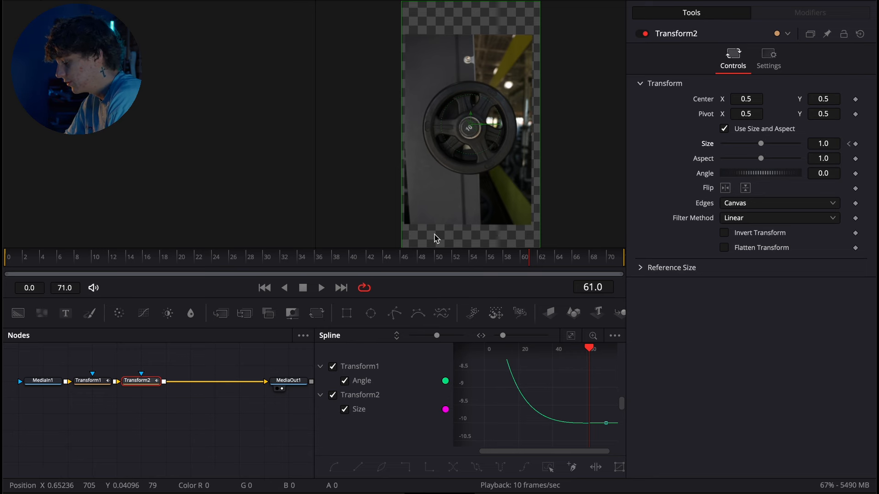
left_click_drag(530, 264, 179, 265)
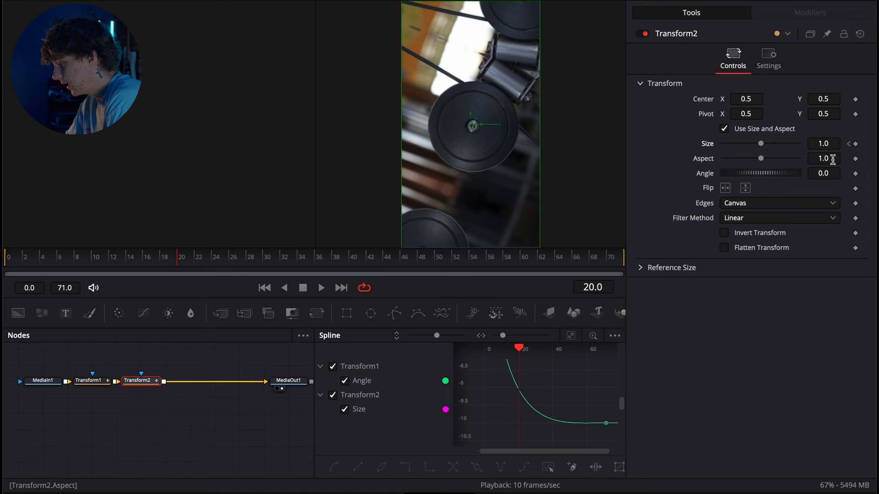
left_click_drag(760, 144, 765, 144)
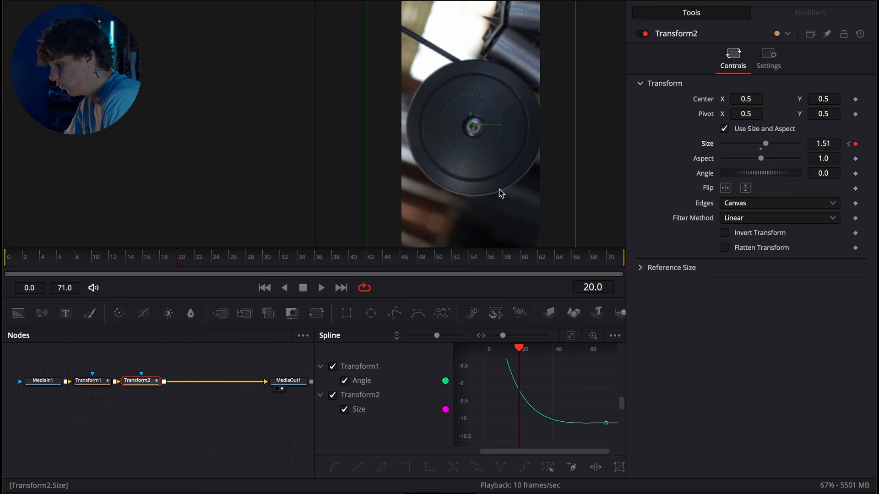
- Keyframe Transform2's Center at X 0.5, Y 0.5 on frame 0 and at X 0.474, Y 0.497 on frame 20
left_click(10, 260)
left_click(855, 99)
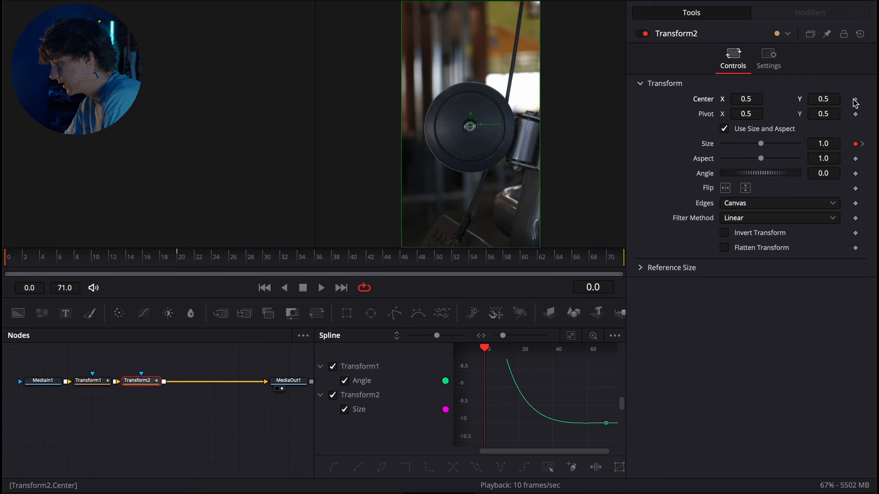
left_click_drag(13, 262, 182, 257)
left_click_drag(745, 99, 736, 99)
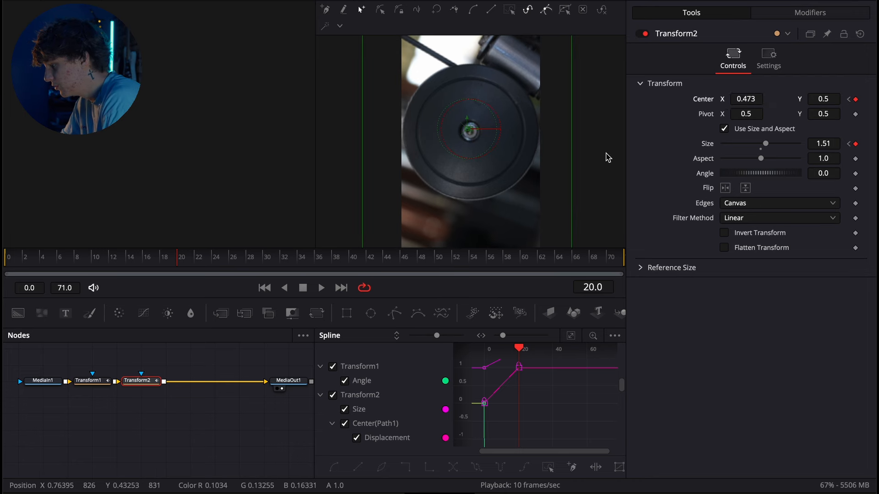
left_click_drag(823, 99, 823, 99)
mouse_move(747, 99)
left_mouse_down()
mouse_move(757, 99)
mouse_move(746, 99)
left_mouse_up()
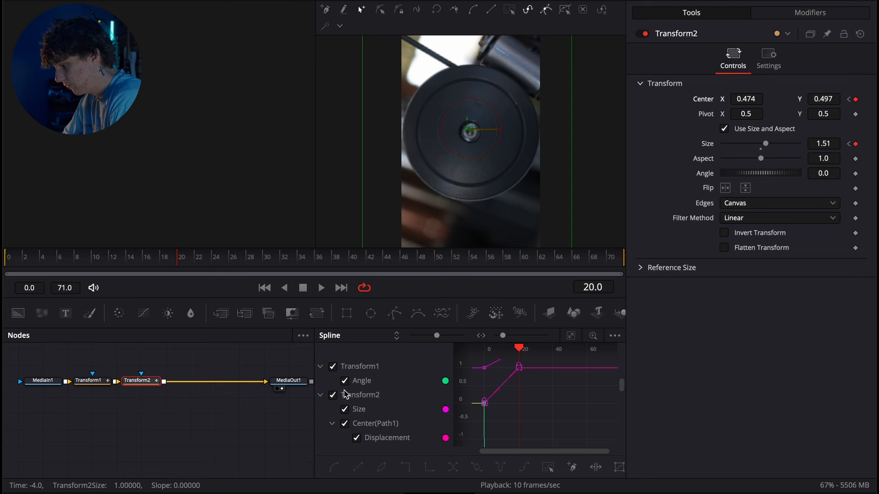
- Isolate Transform2's Size and Displacement curves in the Spline editor and ease all their keyframes for a fast start and soft stop
left_click(333, 367)
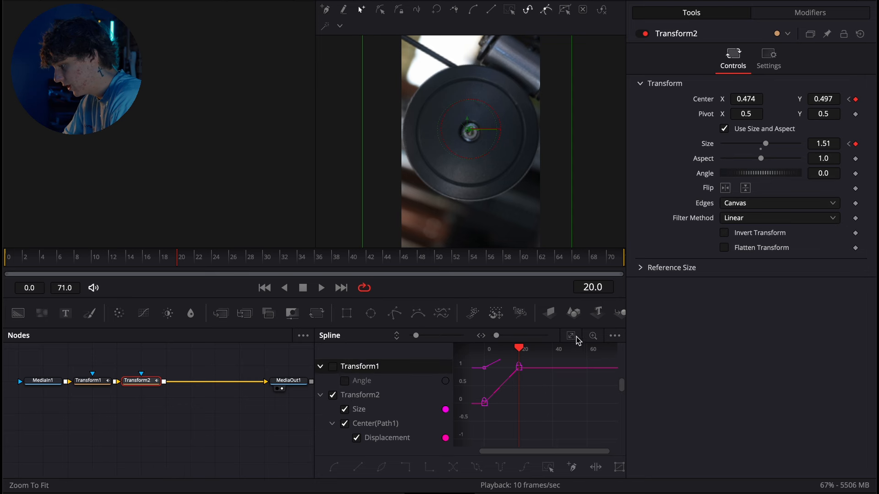
left_click(571, 336)
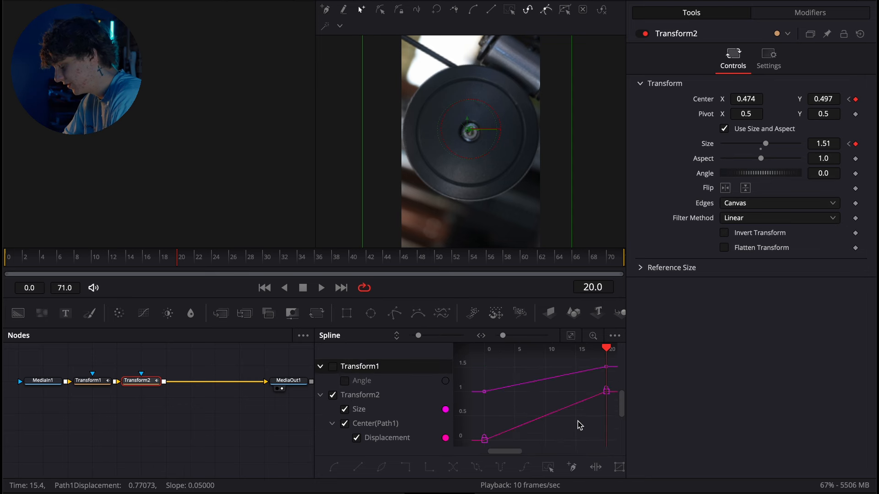
key("ctrl+a")
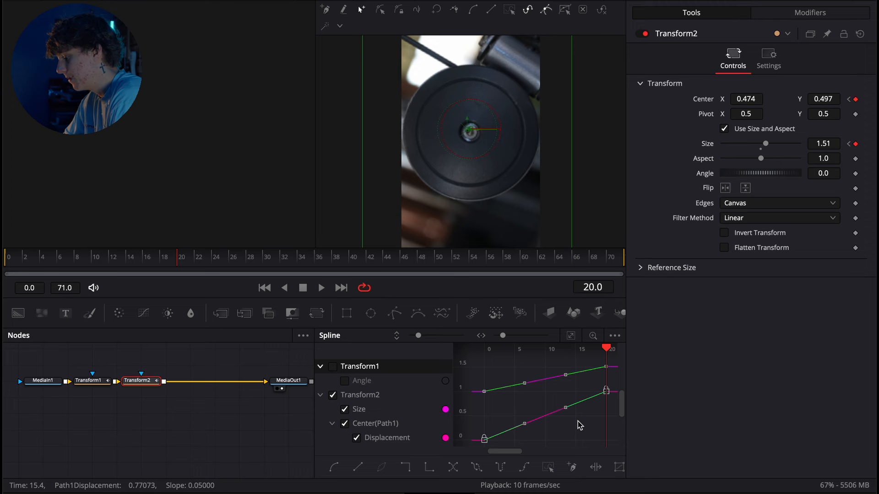
right_click(579, 426)
mouse_move(616, 220)
left_click(731, 257)
- Play back the combined zoom and rotation from the start and inspect the enlarged frames near frame 64
left_click(5, 258)
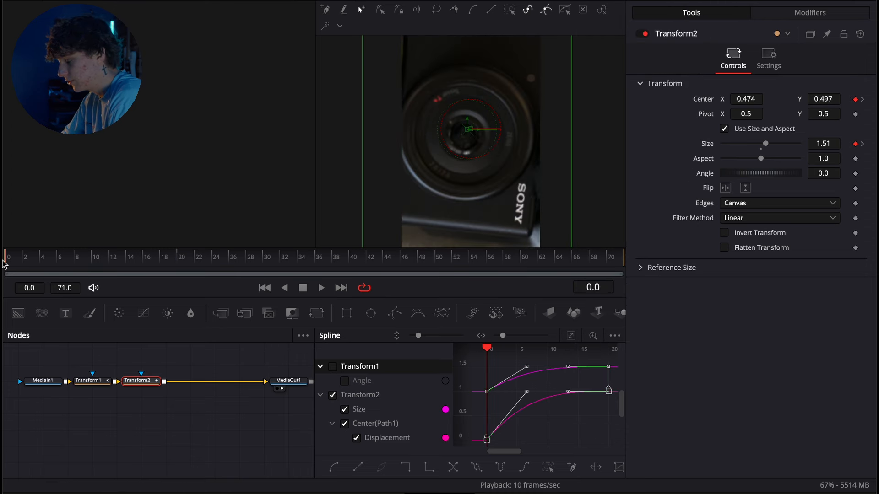
left_click(33, 262)
key("space")
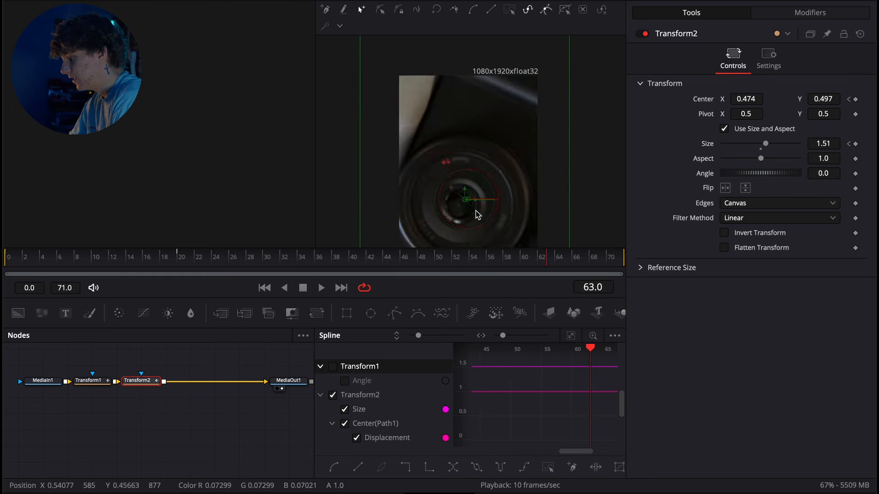
key("Right")
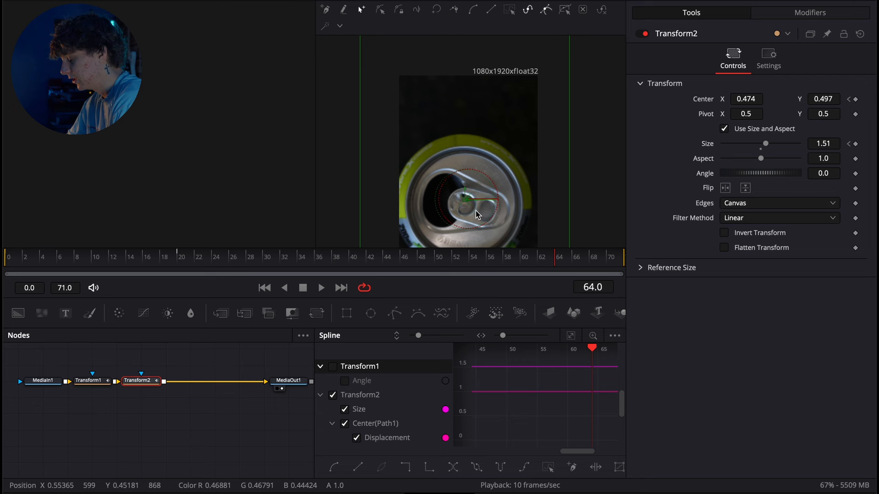
scroll(477, 214, "down", 4)
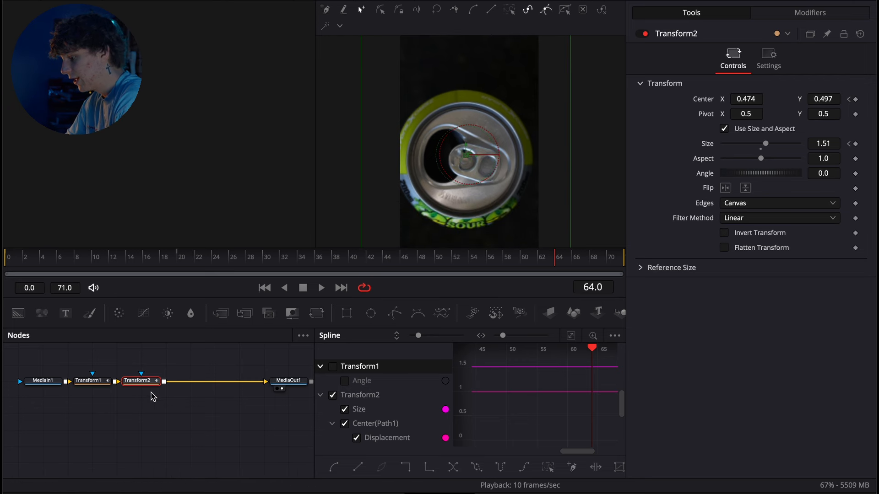
- Insert a Radial Blur node after Transform2, shift its blur center slightly down onto the circular object's middle, and return to frame 0
left_click(140, 384)
key("shift+space")
type("trans")
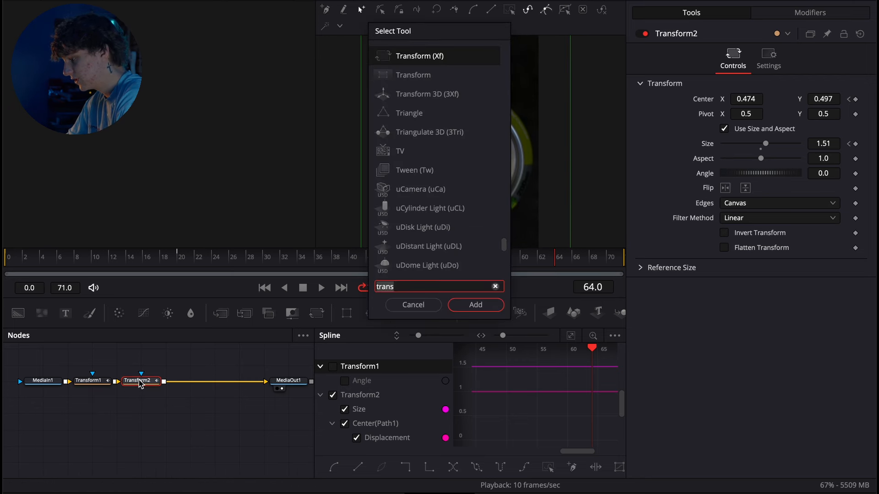
type("rad")
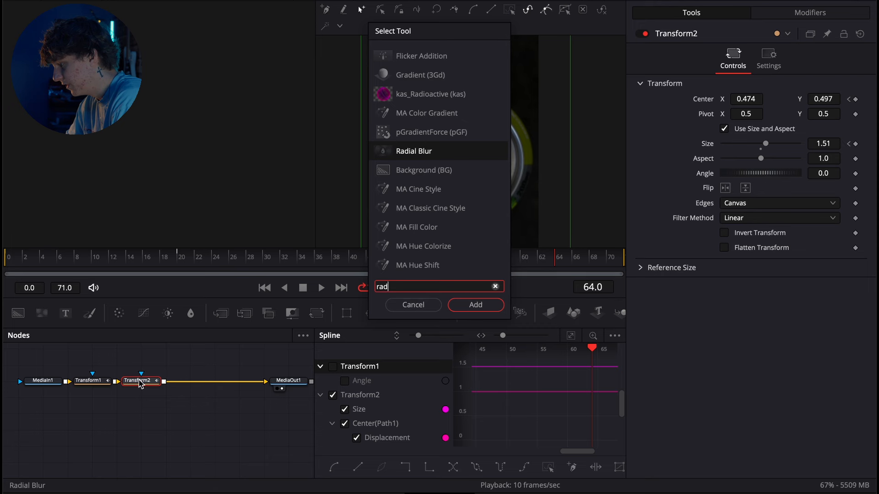
key("Return")
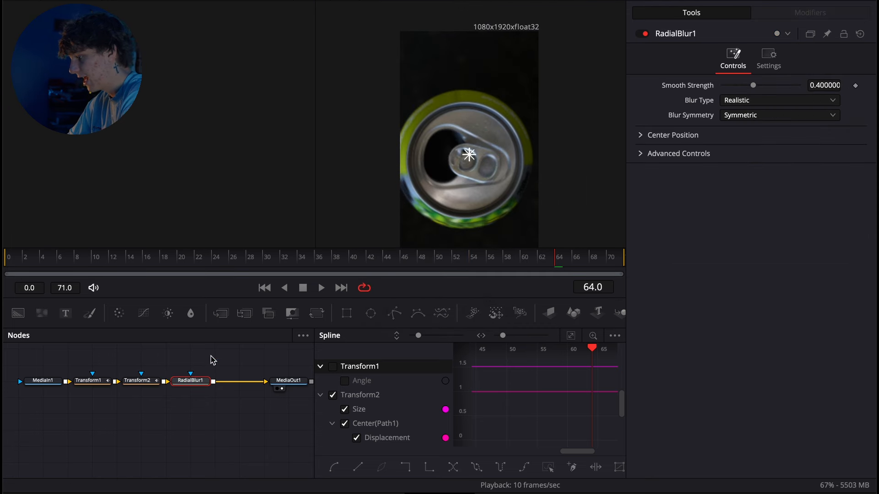
left_click_drag(469, 155, 466, 163)
left_click_drag(552, 261, 5, 260)
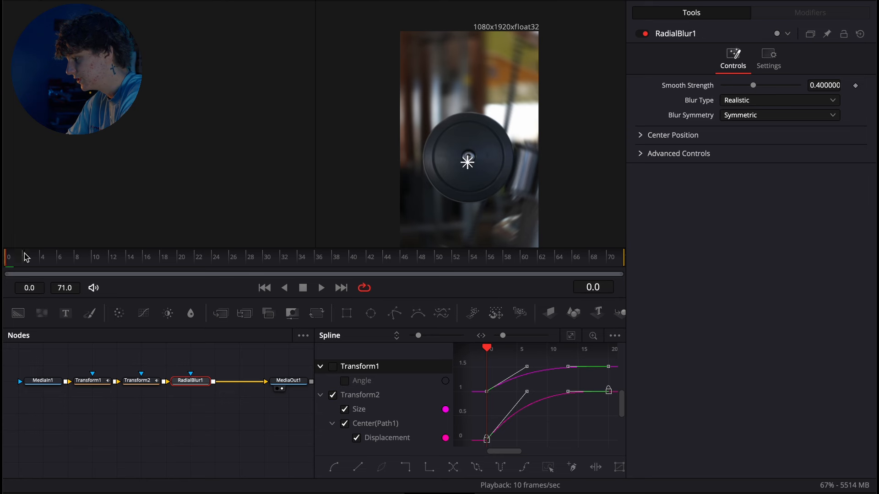
- Keyframe RadialBlur1's Smooth Strength at 0.394 on frame 0 and at 0.0 on frame 71
mouse_move(752, 86)
left_mouse_down()
mouse_move(722, 86)
mouse_move(756, 91)
left_mouse_up()
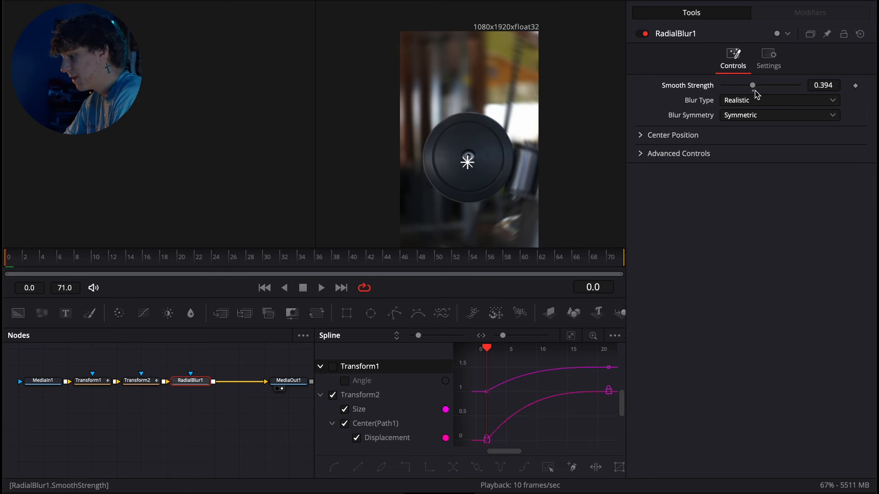
left_click(855, 85)
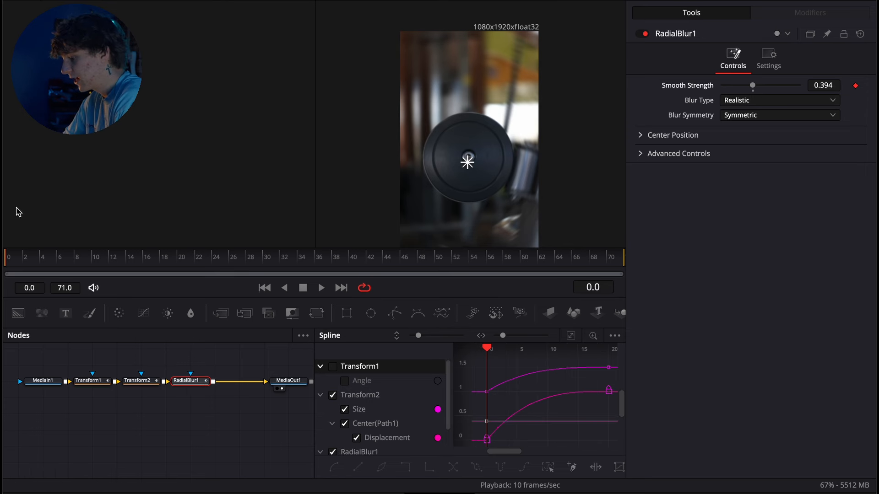
left_click_drag(10, 260, 667, 226)
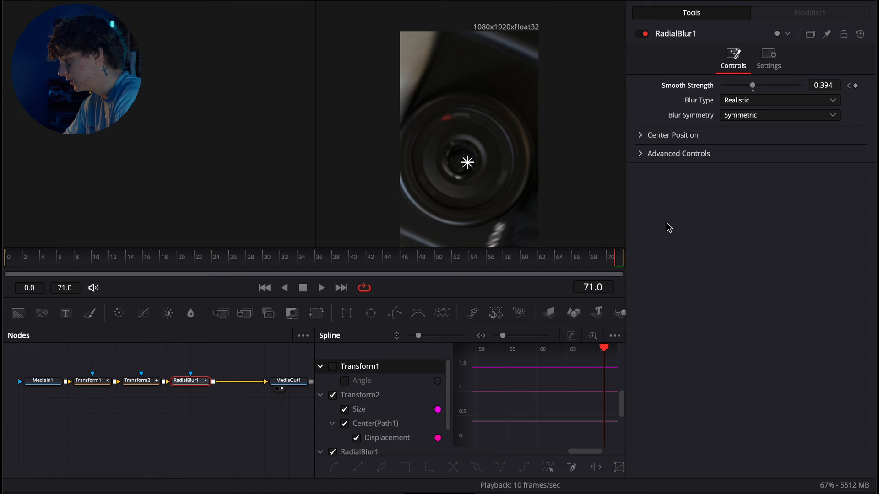
left_click_drag(752, 85, 585, 106)
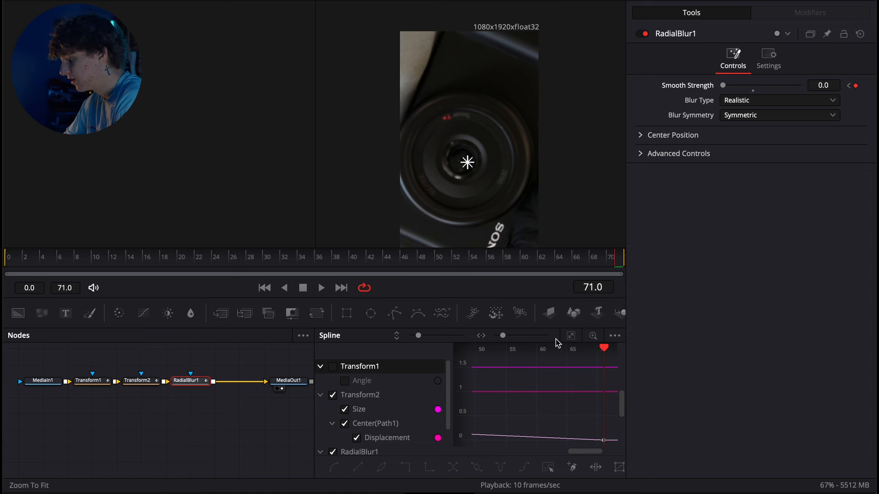
- Isolate RadialBlur1's Smooth Strength curve in the Spline editor and shape its keyframe handles for a steep initial drop and a long flat end
left_click(333, 395)
scroll(380, 435, "down", 2)
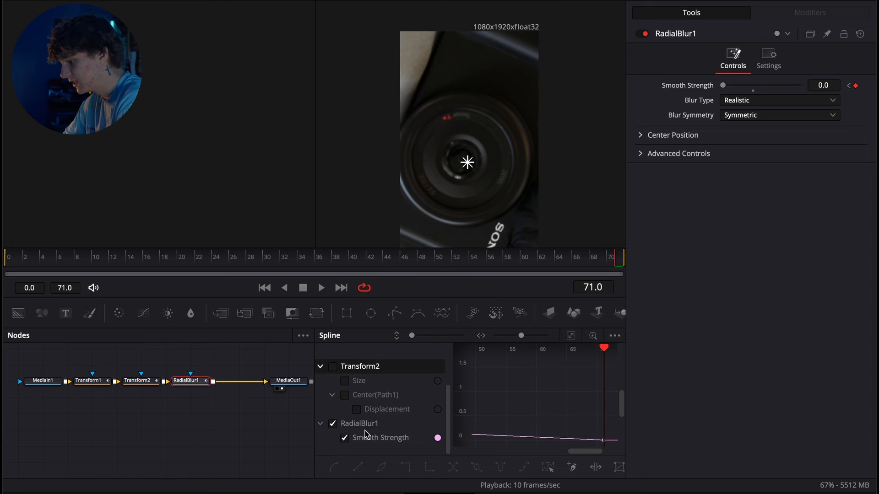
left_click(571, 336)
key("super+a")
left_click(604, 440)
left_click_drag(565, 415, 484, 440)
left_click_drag(486, 365, 483, 395)
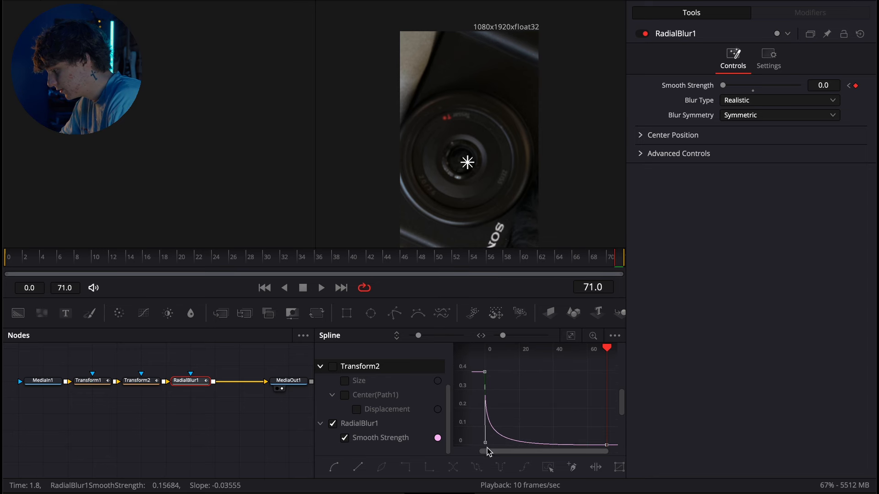
left_click_drag(485, 443, 487, 436)
left_click_drag(603, 449, 512, 438)
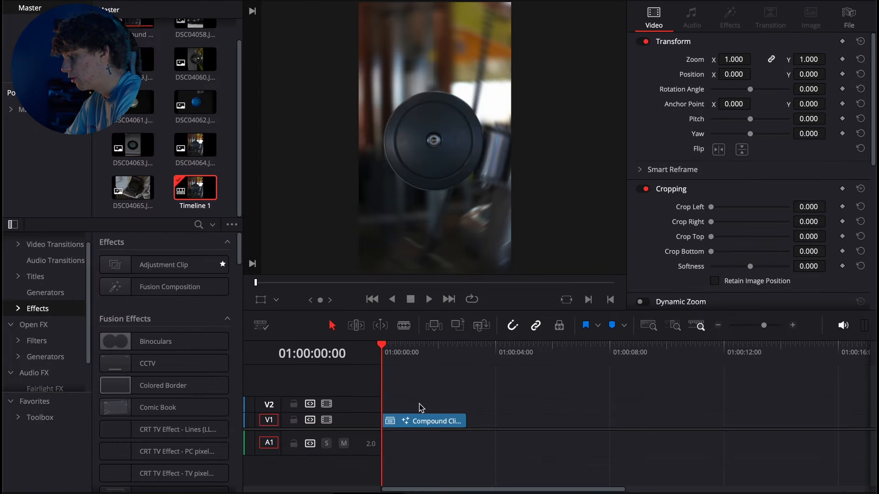
- Play the finished compound clip repeatedly from the start of the edit timeline to review the rotation, zoom and blur
key("space")
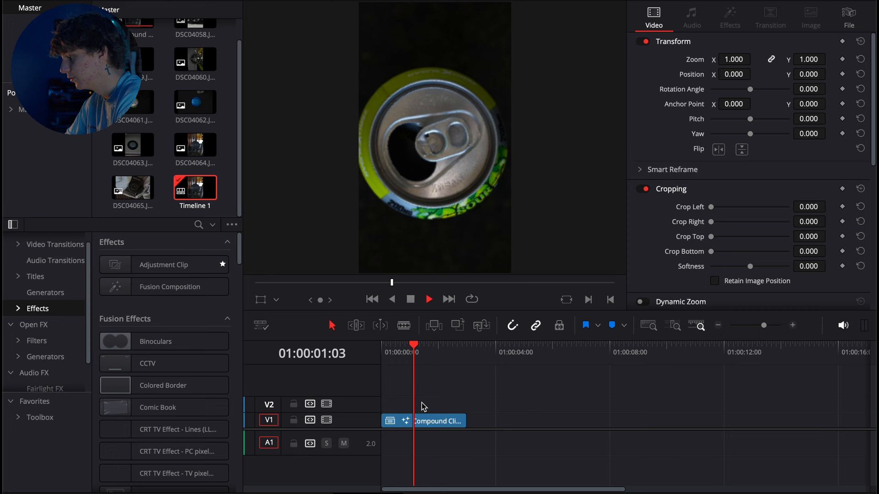
key("space")
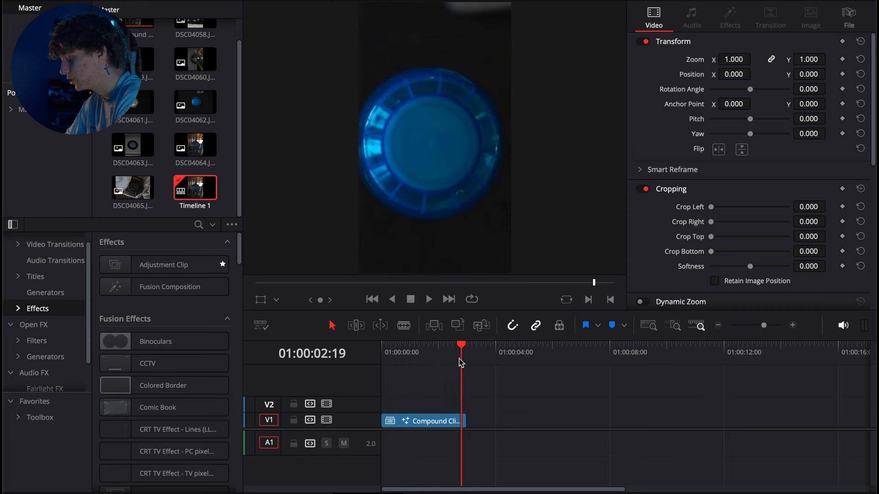
key("Home")
key("space")
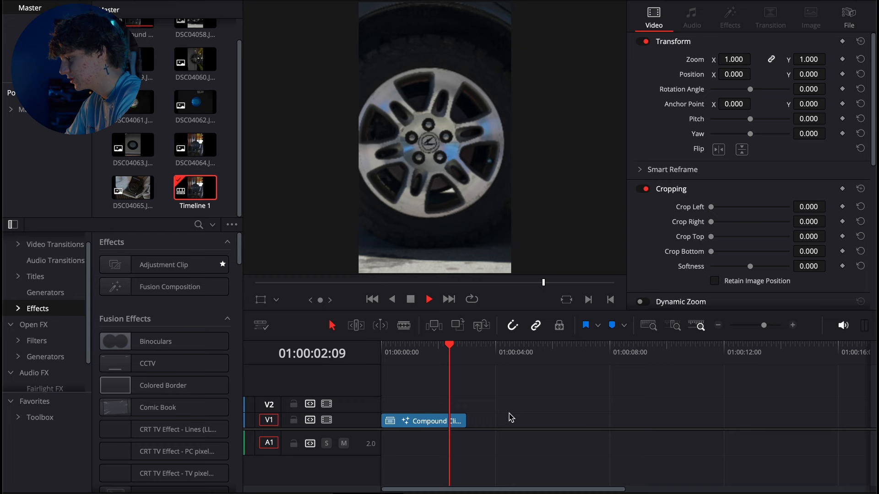
left_click_drag(467, 347, 273, 367)
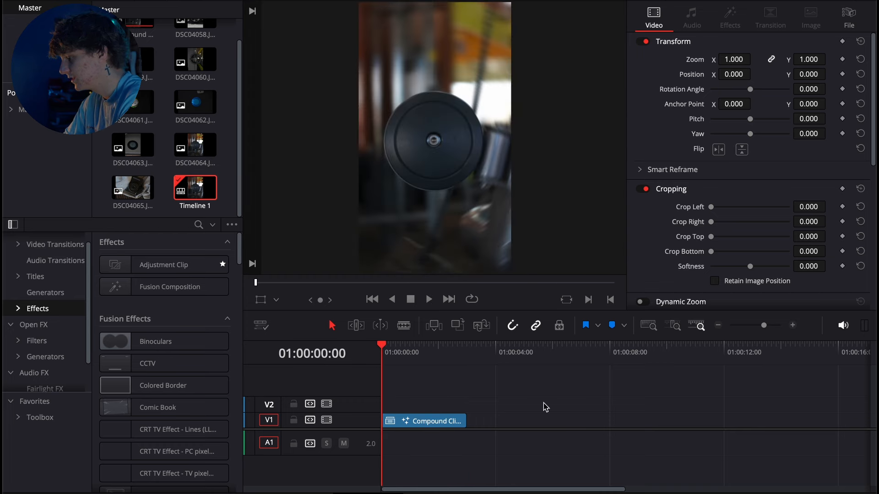
key("space")
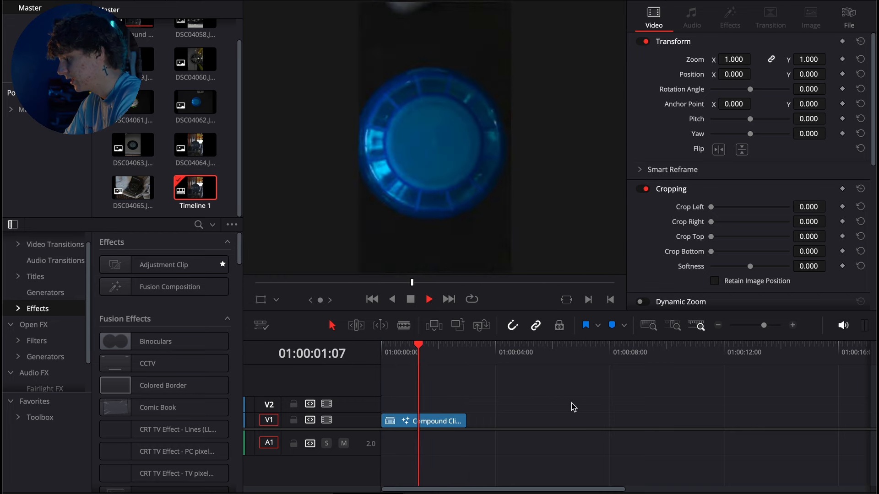
key("space")
- Add a timeline marker at 01:00:00:03, on the first frame of the car wheel photo
left_click(792, 325)
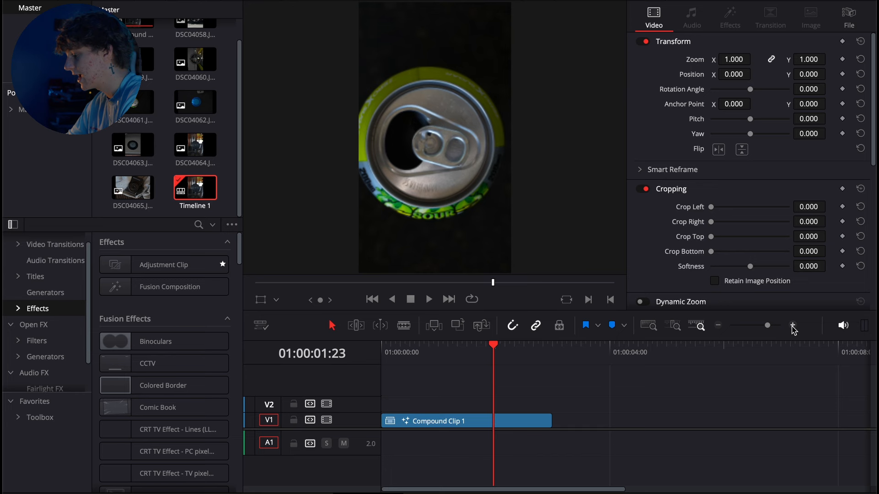
key("Home")
key("Right")
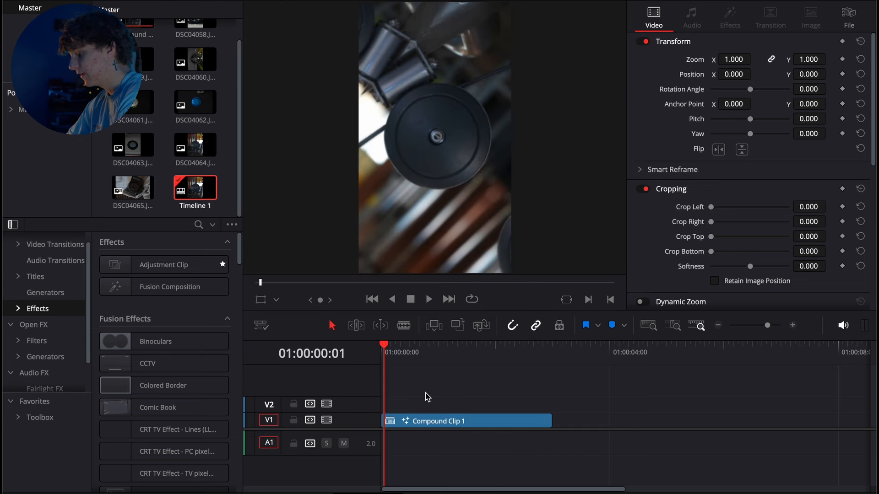
key("Right")
key("Right")
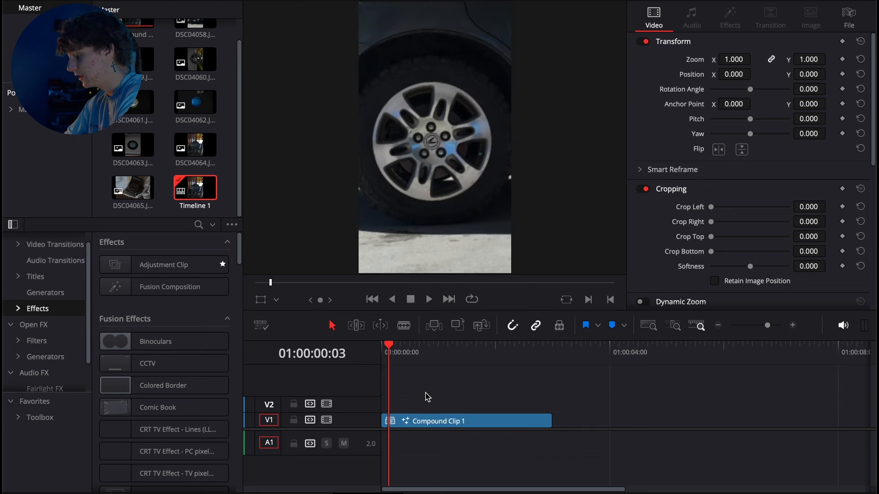
key("m")
- Find RH-CAMERA4.wav in the SFX bin and place it on audio track A1 at the 01:00:00:03 marker
left_click(10, 111)
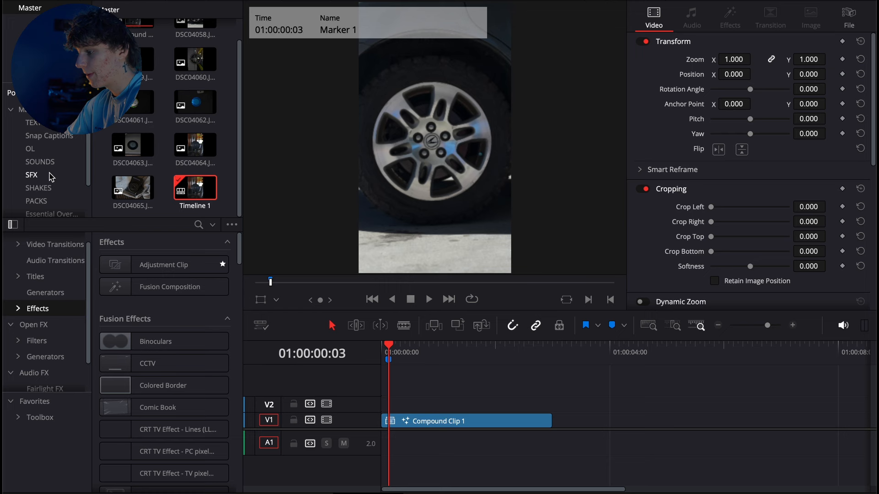
left_click(43, 160)
scroll(170, 157, "down", 2)
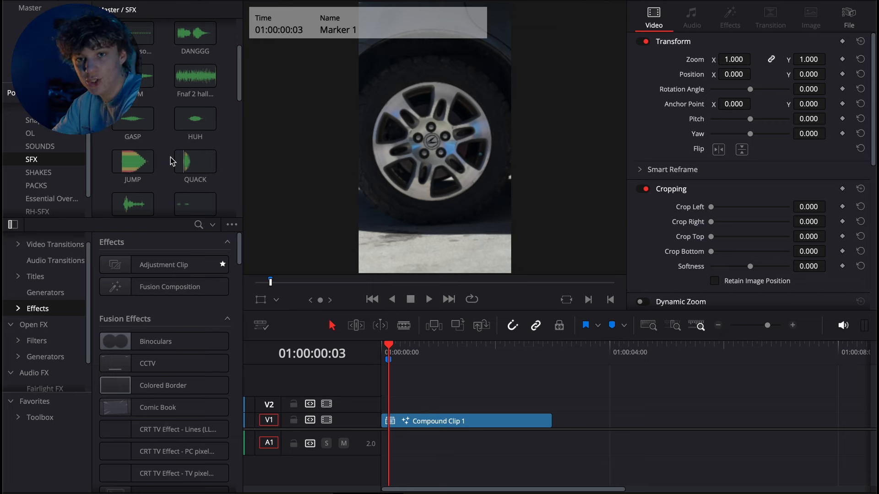
scroll(170, 157, "down", 5)
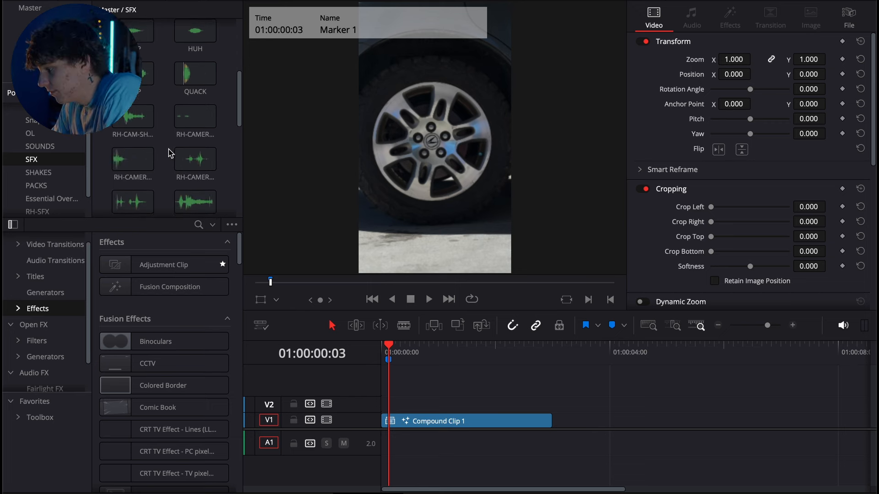
left_click_drag(133, 123, 399, 457)
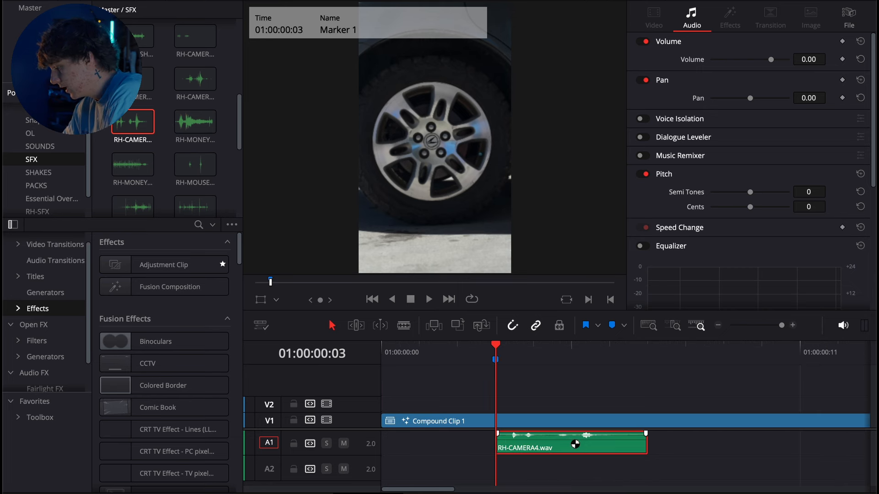
- Split Compound Clip 1 at 01:00:00:03, then cut RH-CAMERA4.wav at 01:00:00:05 and delete its remainder
key("Right")
key("Left")
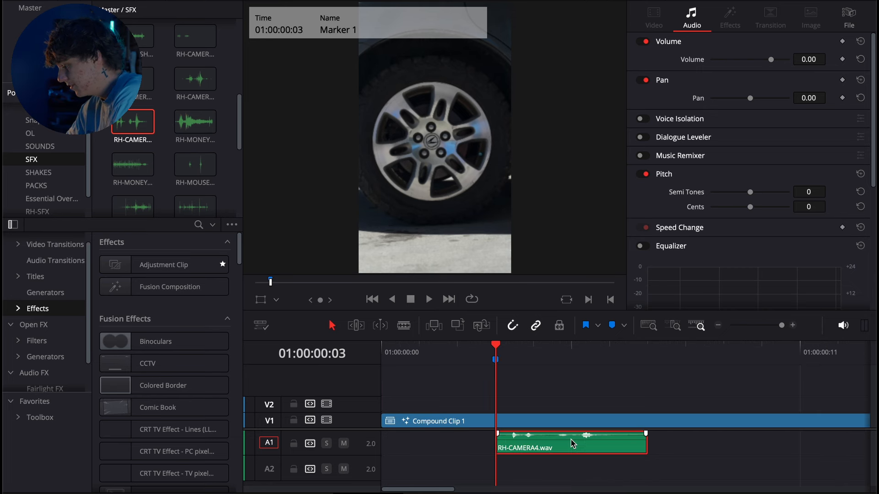
key("ctrl+b")
key("Right")
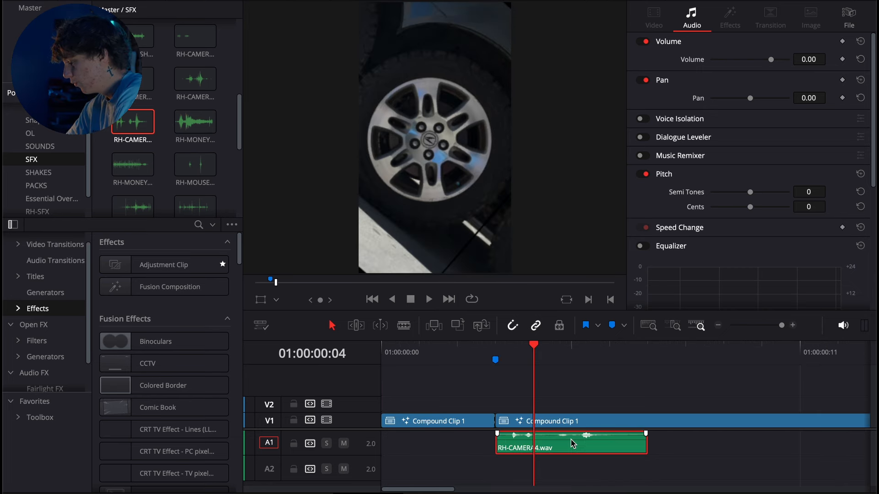
key("Right")
key("ctrl+b")
left_click(618, 448)
key("Delete")
- Duplicate the trimmed camera sound on A1 so that copies start at 01:00:00:06 and 01:00:00:09, matching the photo changes
left_click_drag(544, 451, 421, 444)
left_click(717, 327)
left_click(410, 356)
key("Right")
key("Right")
key("Right")
left_click_drag(420, 447, 451, 448)
key("Right")
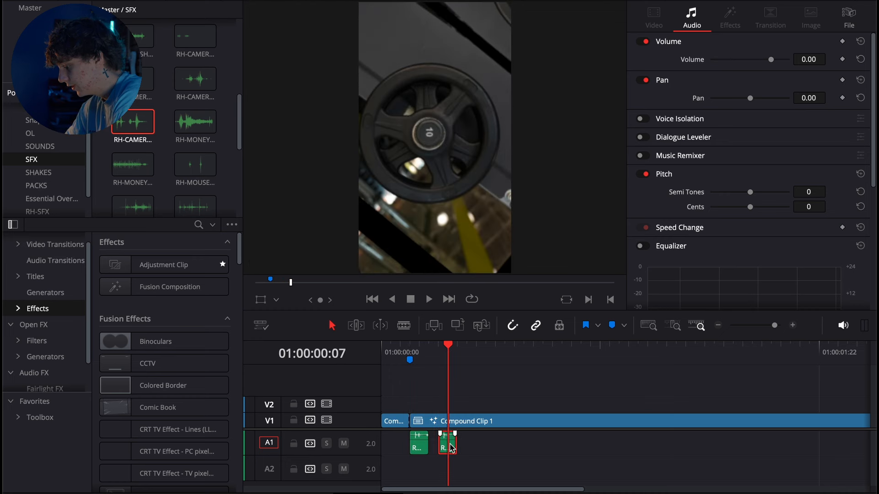
key("Right")
key("Right")
key("ctrl+v")
- Copy the three camera sound clips together and paste the group on A1 at 01:00:00:12 and again at 01:00:00:21
key("Right")
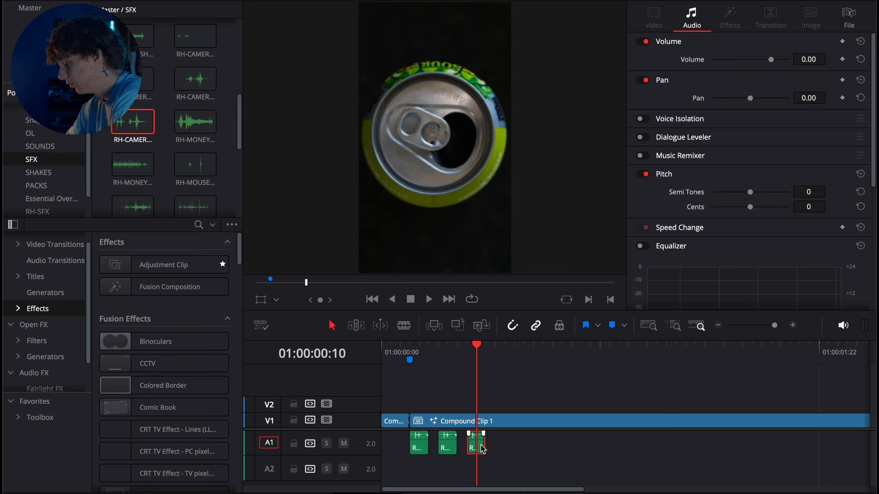
key("Right")
key("Right")
left_click_drag(514, 442, 418, 449)
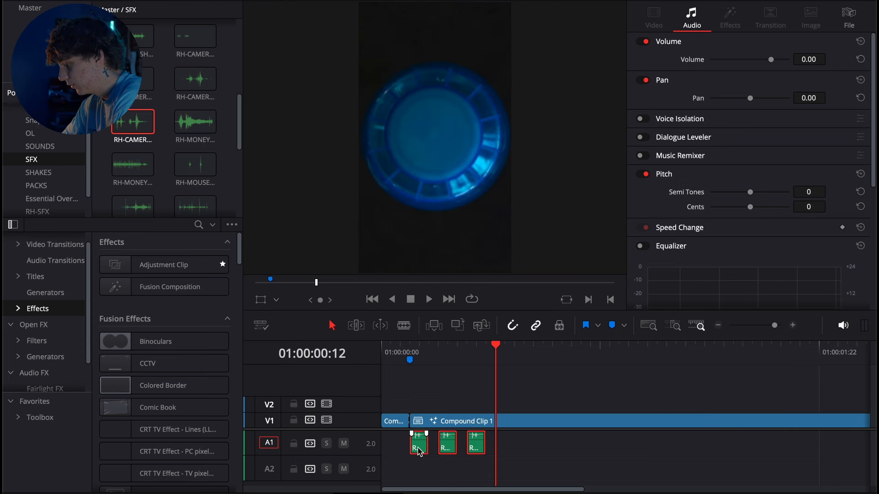
key("ctrl+c")
key("ctrl+v")
left_click_drag(563, 359, 567, 357)
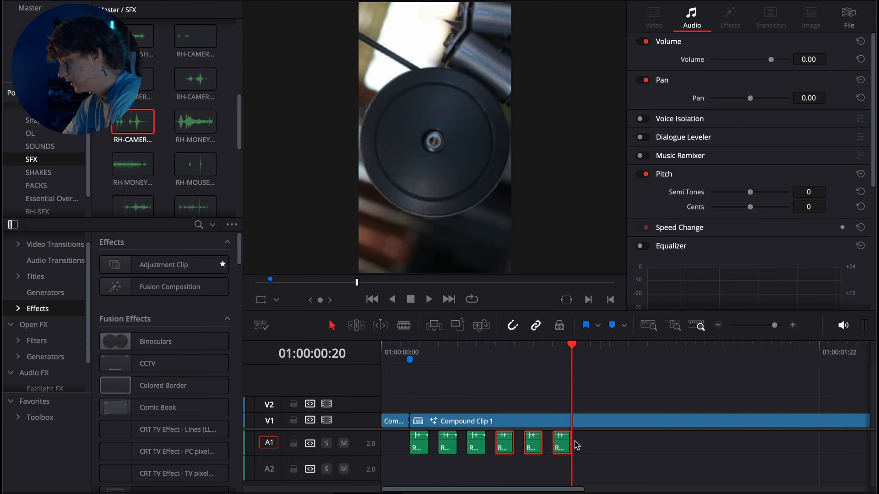
key("ctrl+v")
- Set the camera sound clips' volume to -8.20 and lower their pitch to -2 semitones
key("ctrl+minus")
left_click_drag(808, 65, 797, 64)
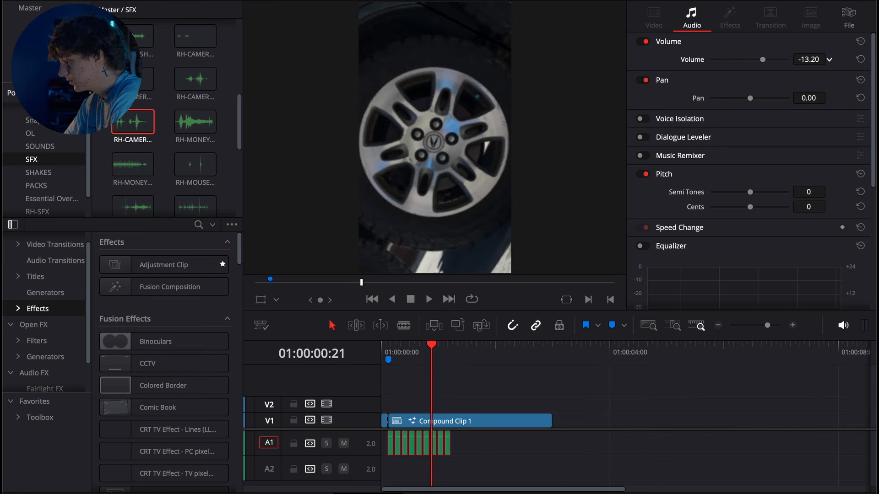
left_click_drag(829, 58, 815, 92)
left_click_drag(817, 192, 806, 193)
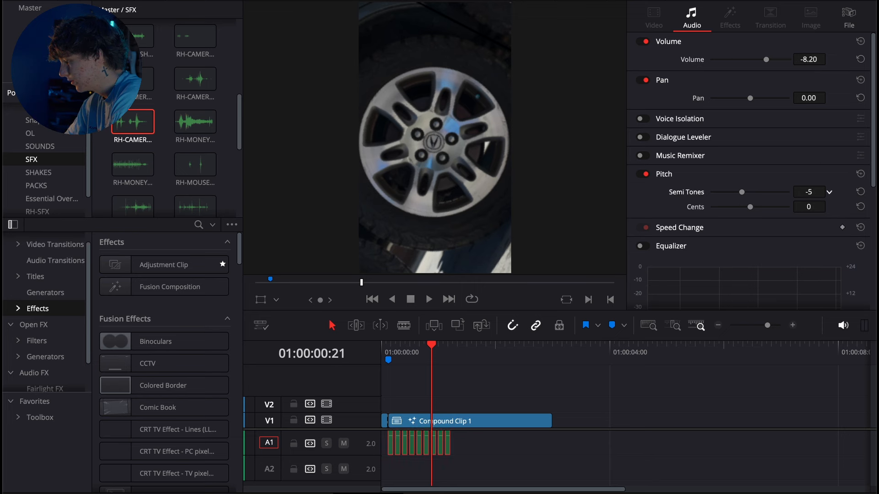
- Change audio track A1's type to mono
right_click(370, 444)
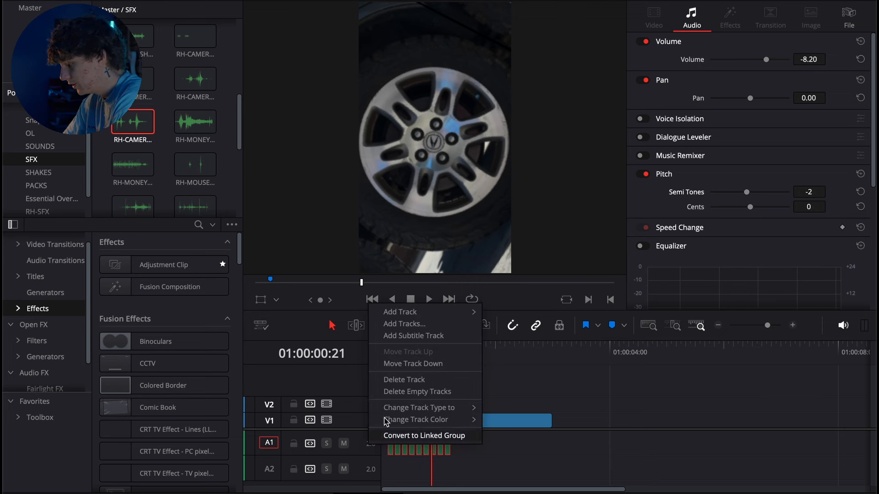
mouse_move(446, 412)
left_click(506, 407)
- Deselect the sound clips and play the timeline from the start to check the camera sounds against the photo changes
key("Home")
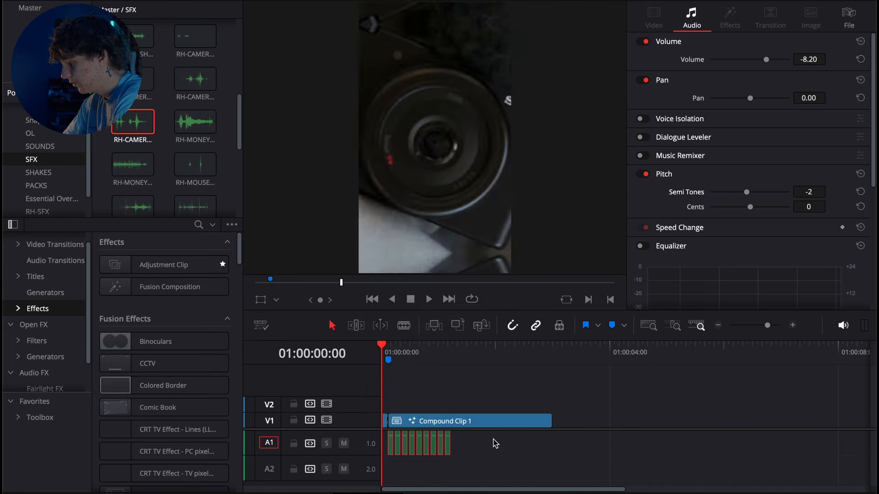
left_click(500, 447)
key("space")
left_click(463, 372)
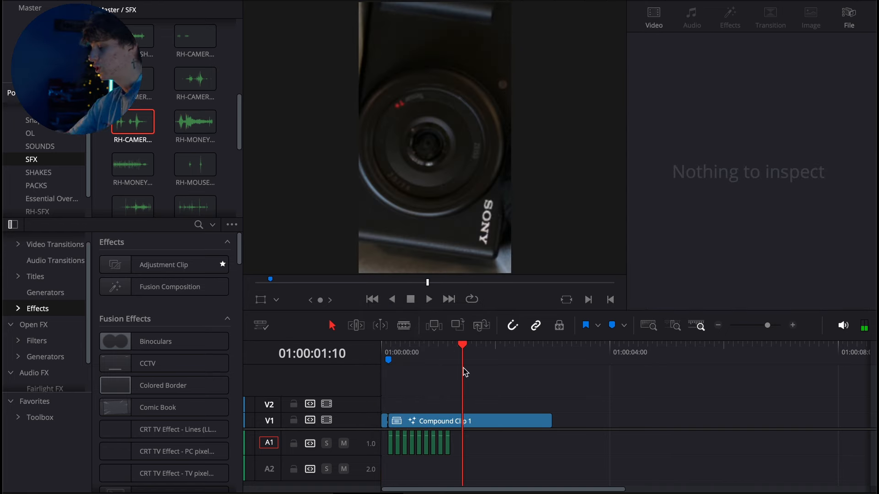